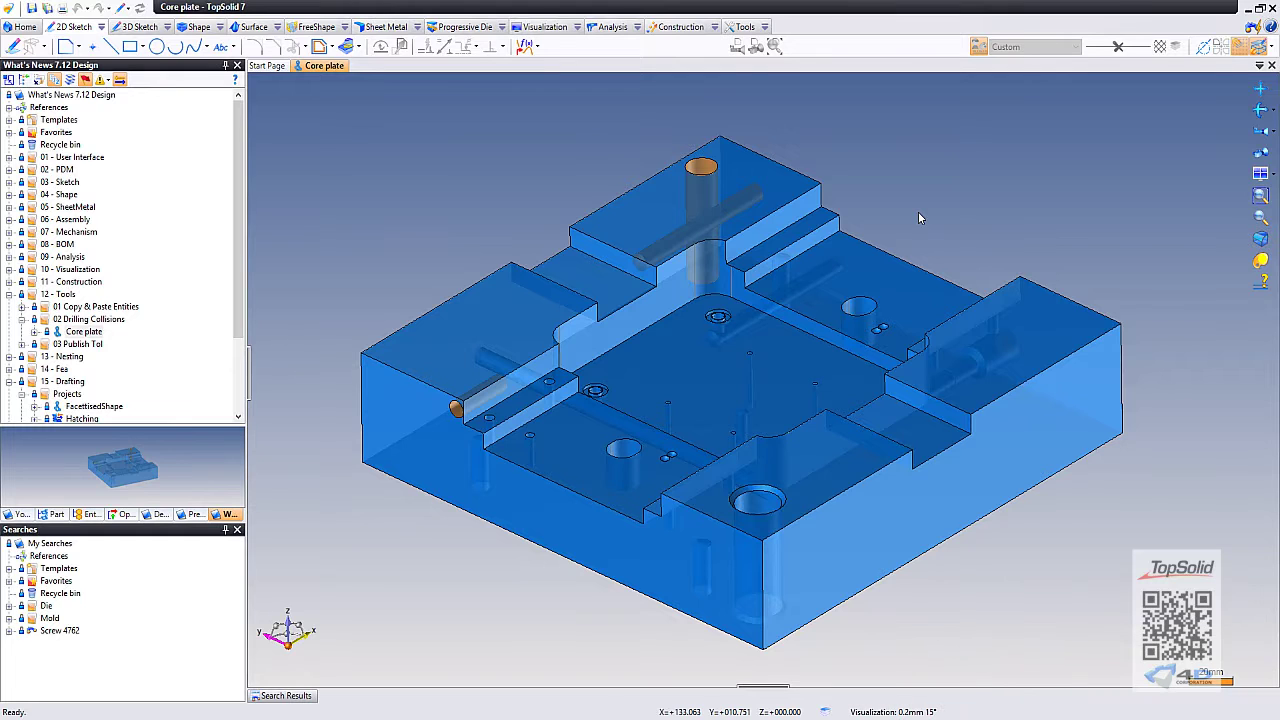
Step: Zoom in on the core plate and bring up the Tools ribbon
scroll(693, 287, up, 2)
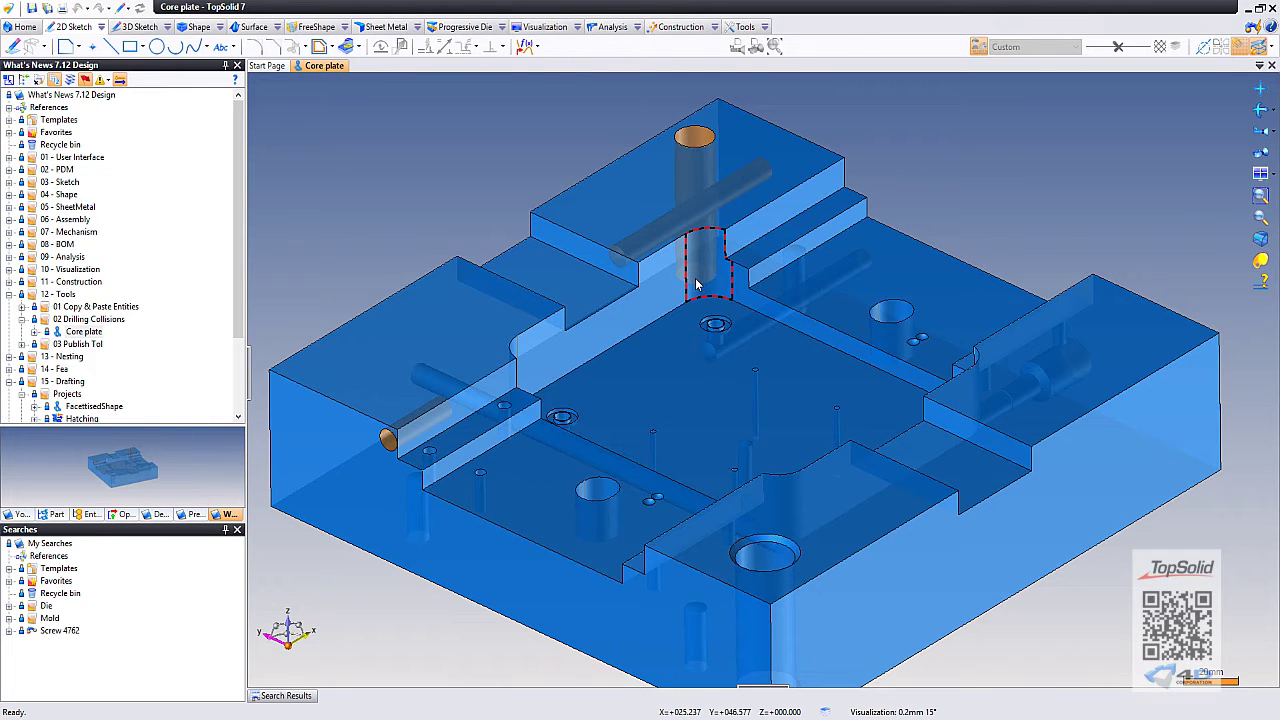
click(745, 27)
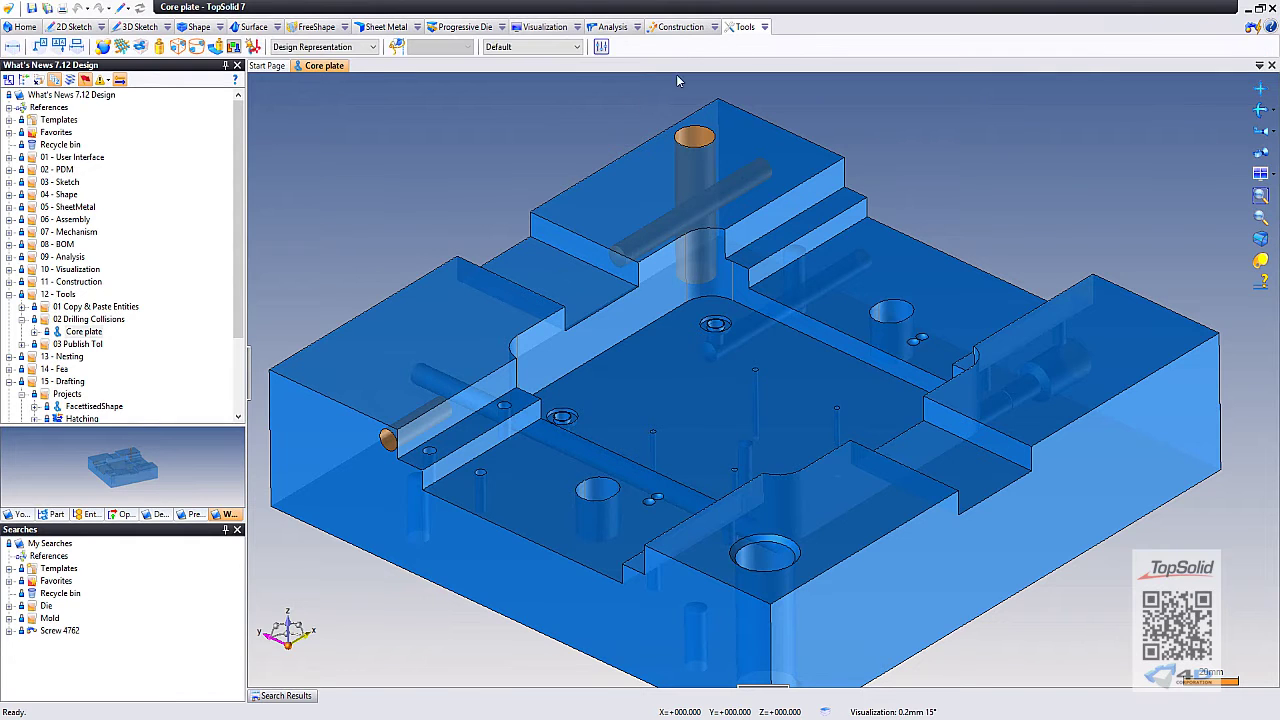
Step: Open Drillings Collisions and include both drillings and tappings in the check
click(254, 47)
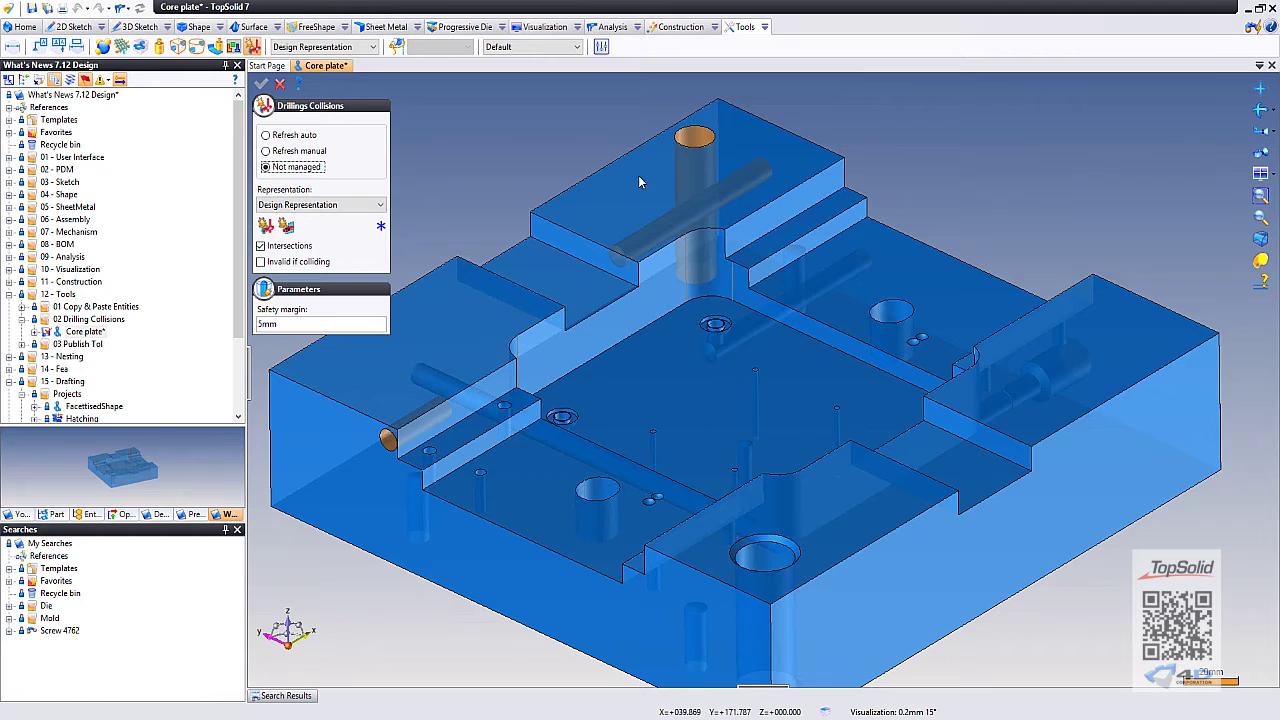
scroll(783, 250, down, 4)
scroll(783, 250, up, 4)
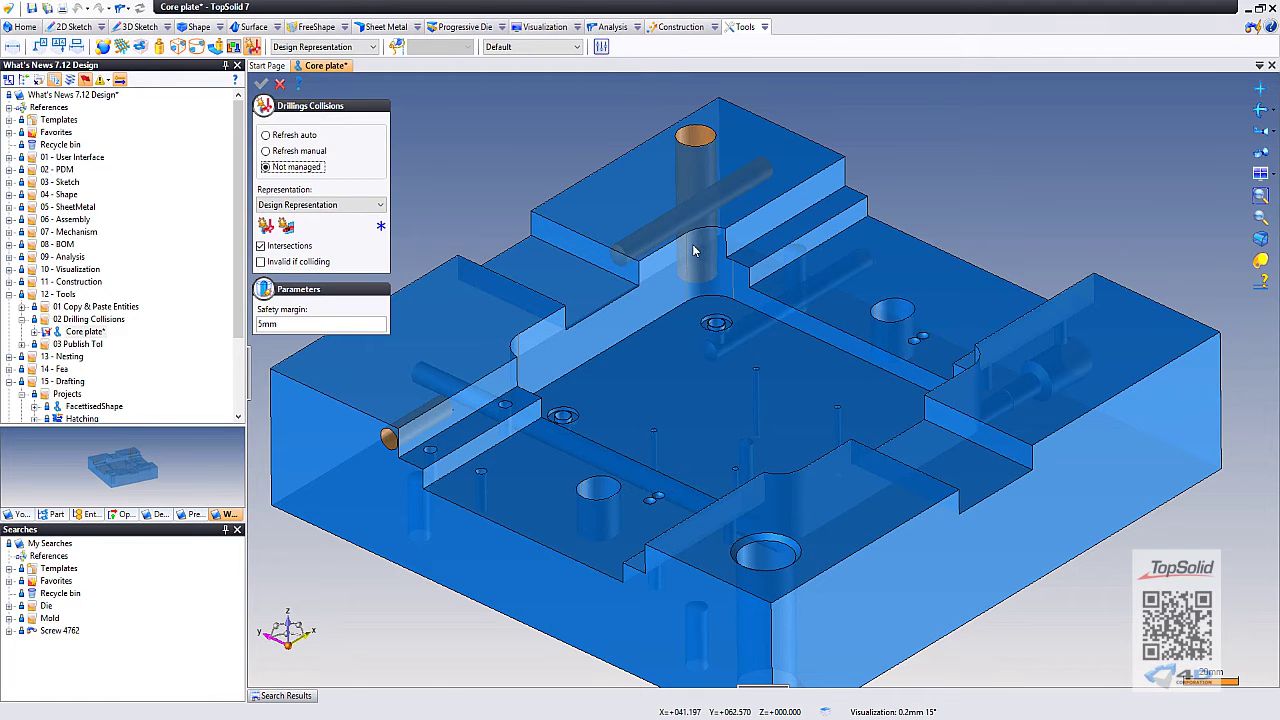
click(267, 228)
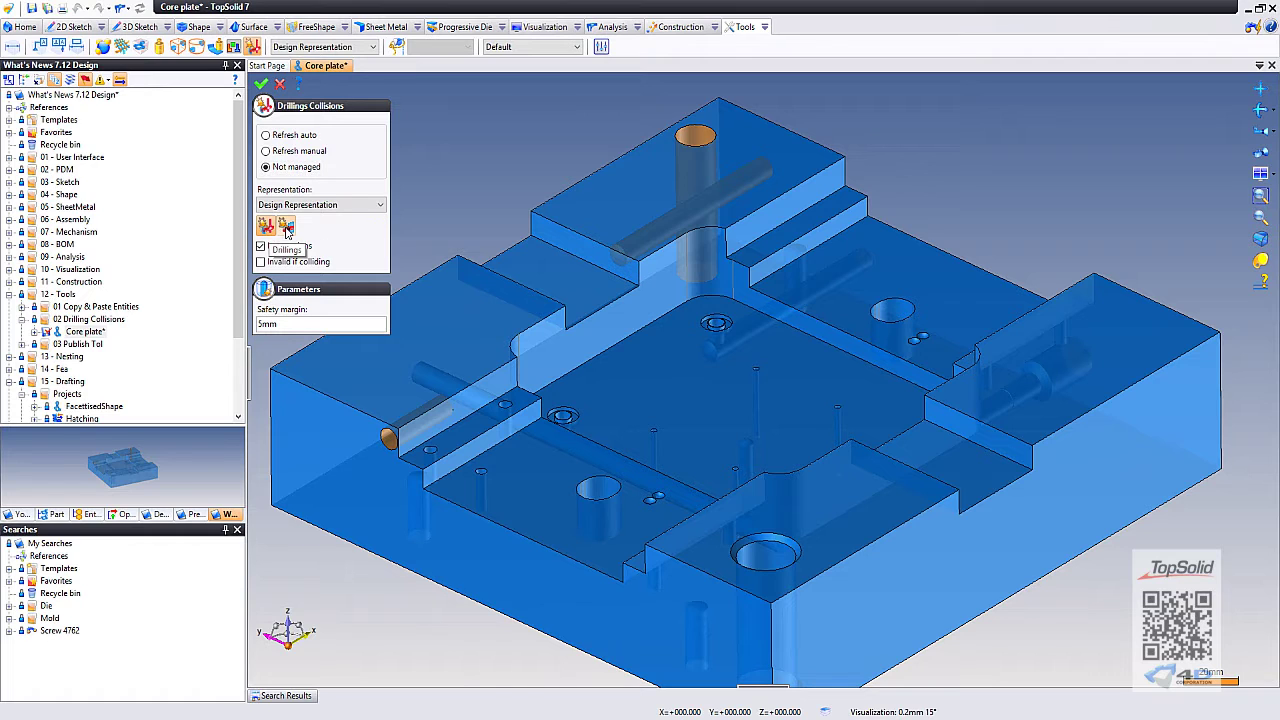
click(287, 228)
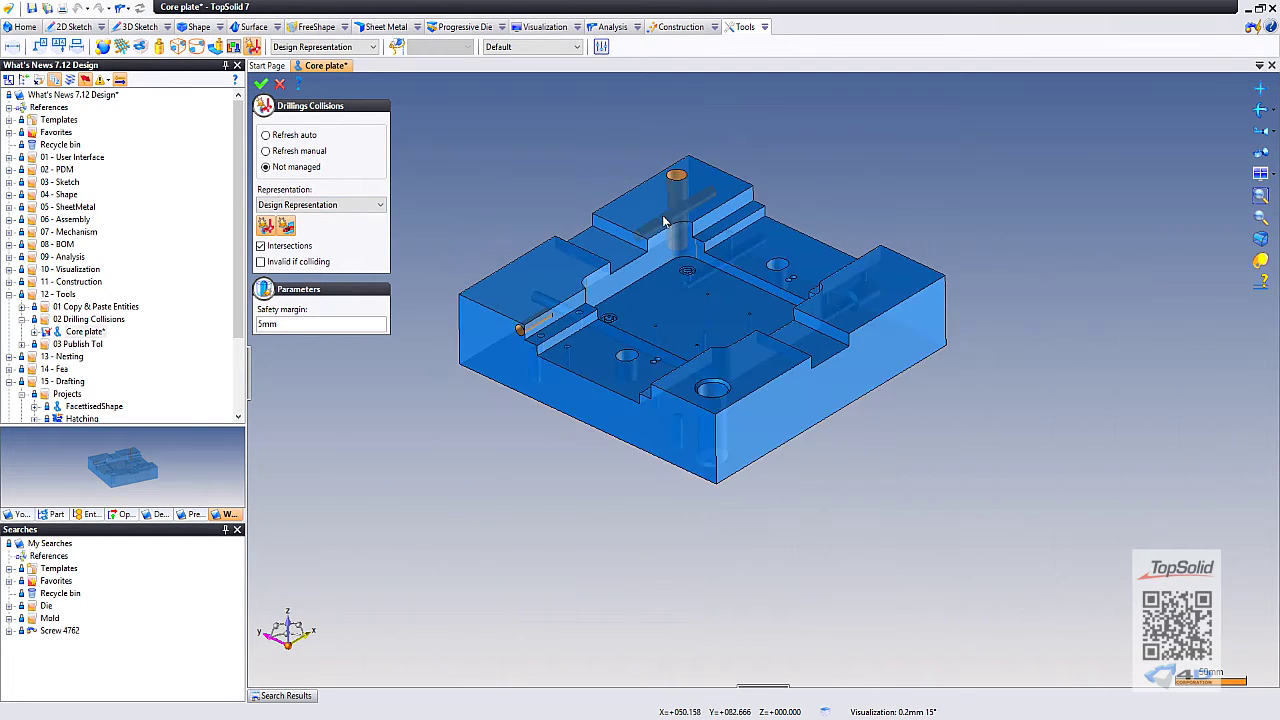
Step: Orbit the core plate to inspect it from several angles
mouse_move(463, 206)
middle_down()
mouse_move(546, 201)
mouse_move(552, 222)
middle_up()
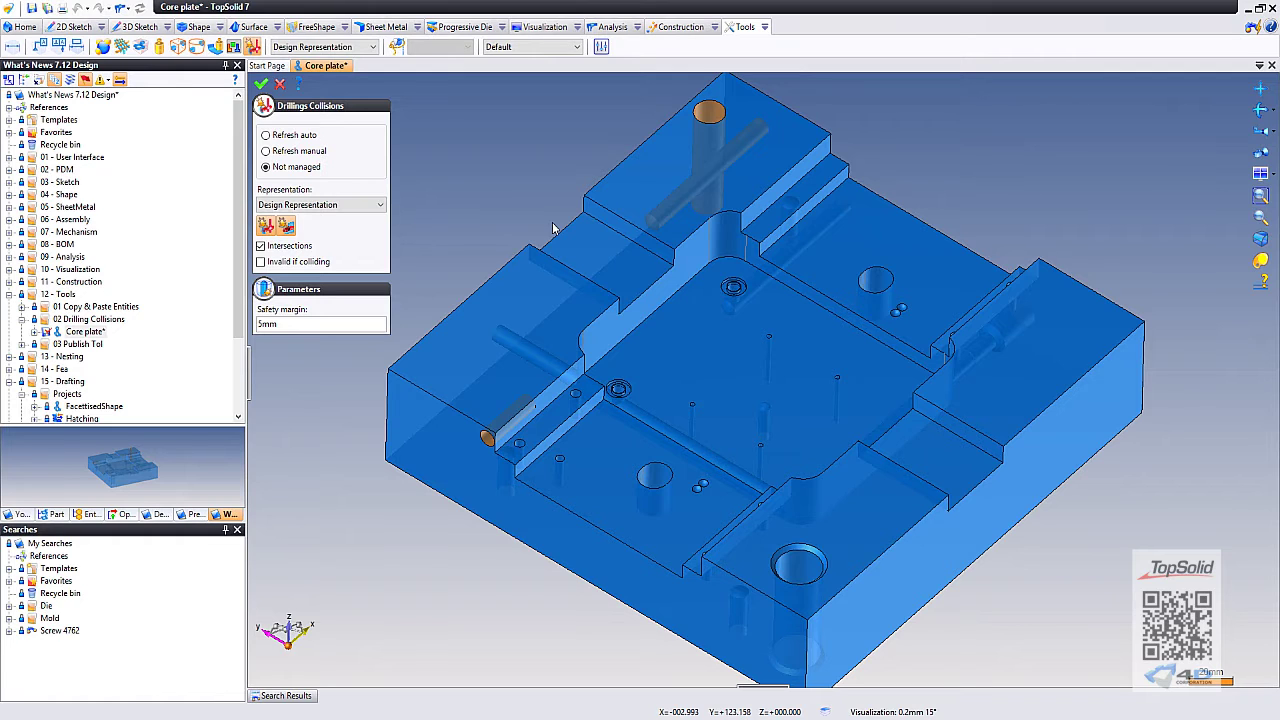
middle_drag(555, 228, 558, 193)
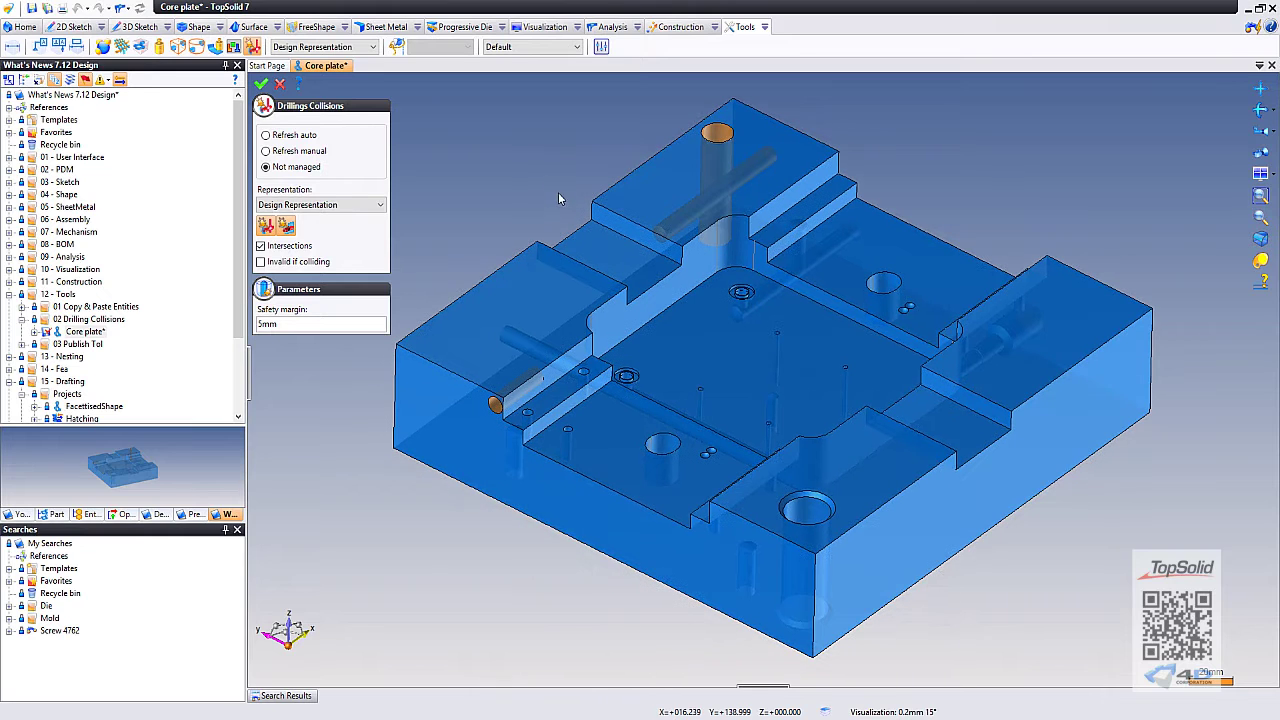
scroll(549, 210, down, 2)
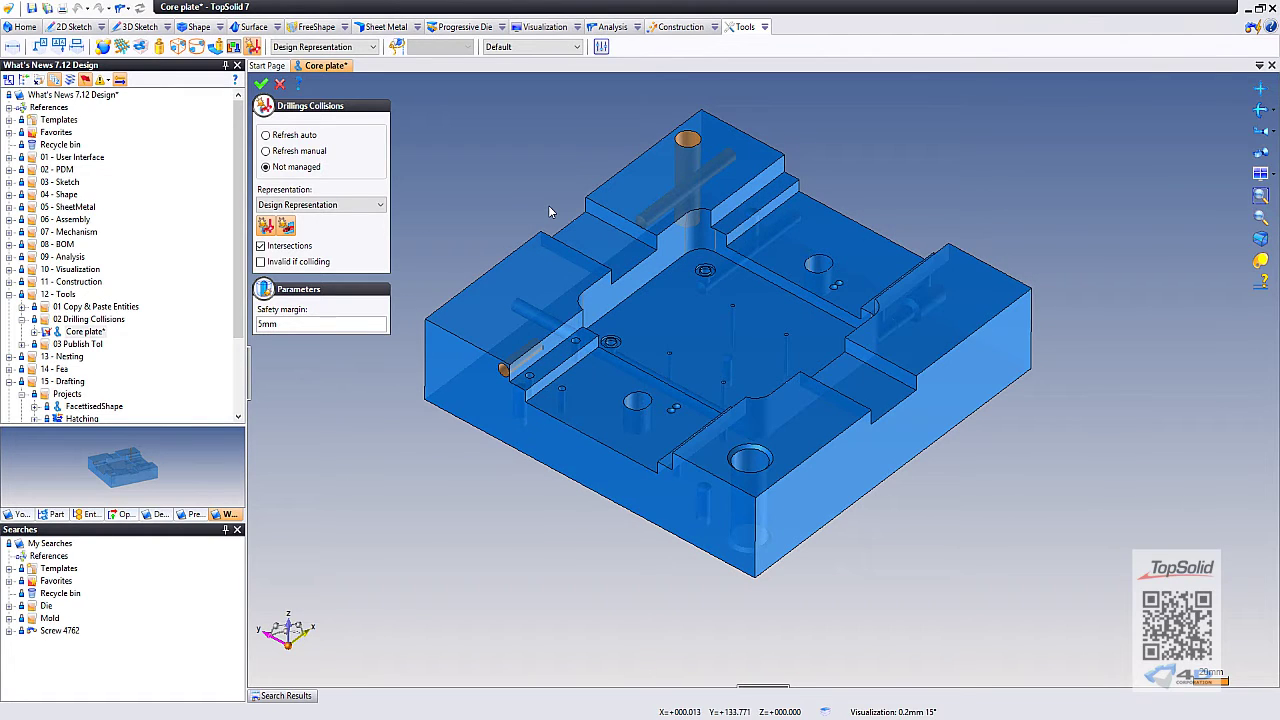
scroll(548, 205, up, 2)
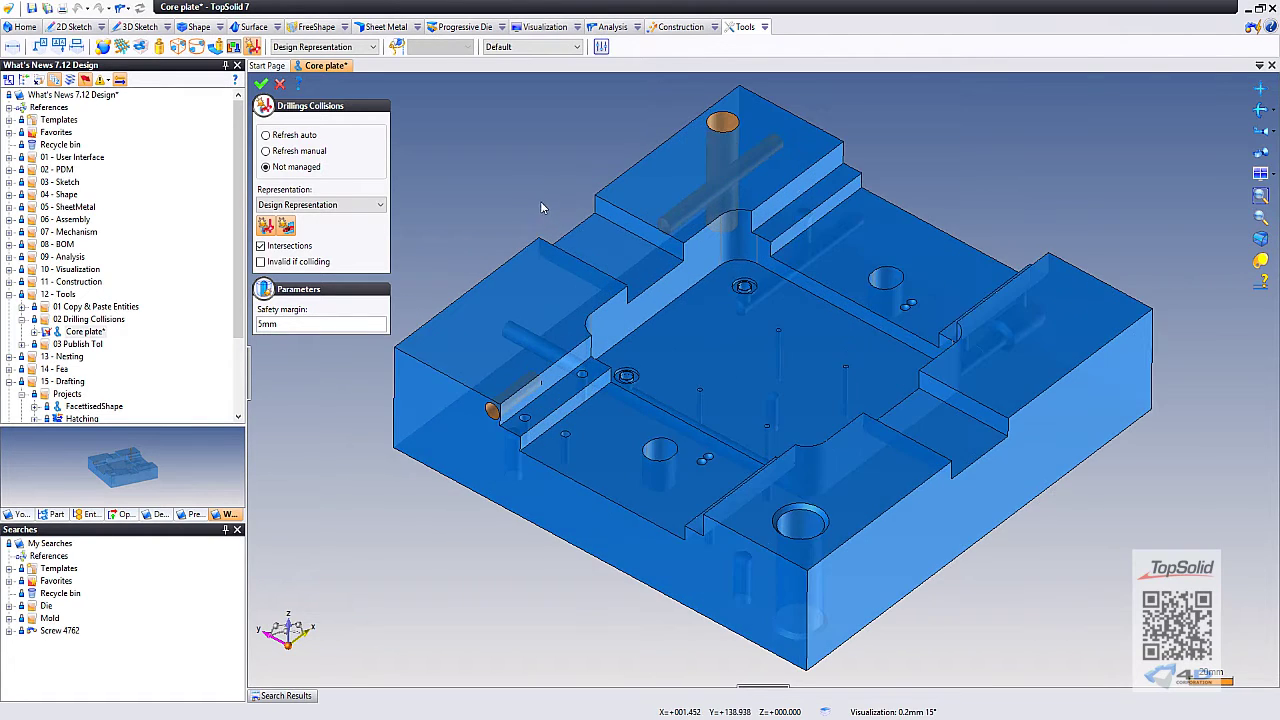
mouse_move(540, 201)
middle_down()
mouse_move(552, 200)
mouse_move(547, 213)
middle_up()
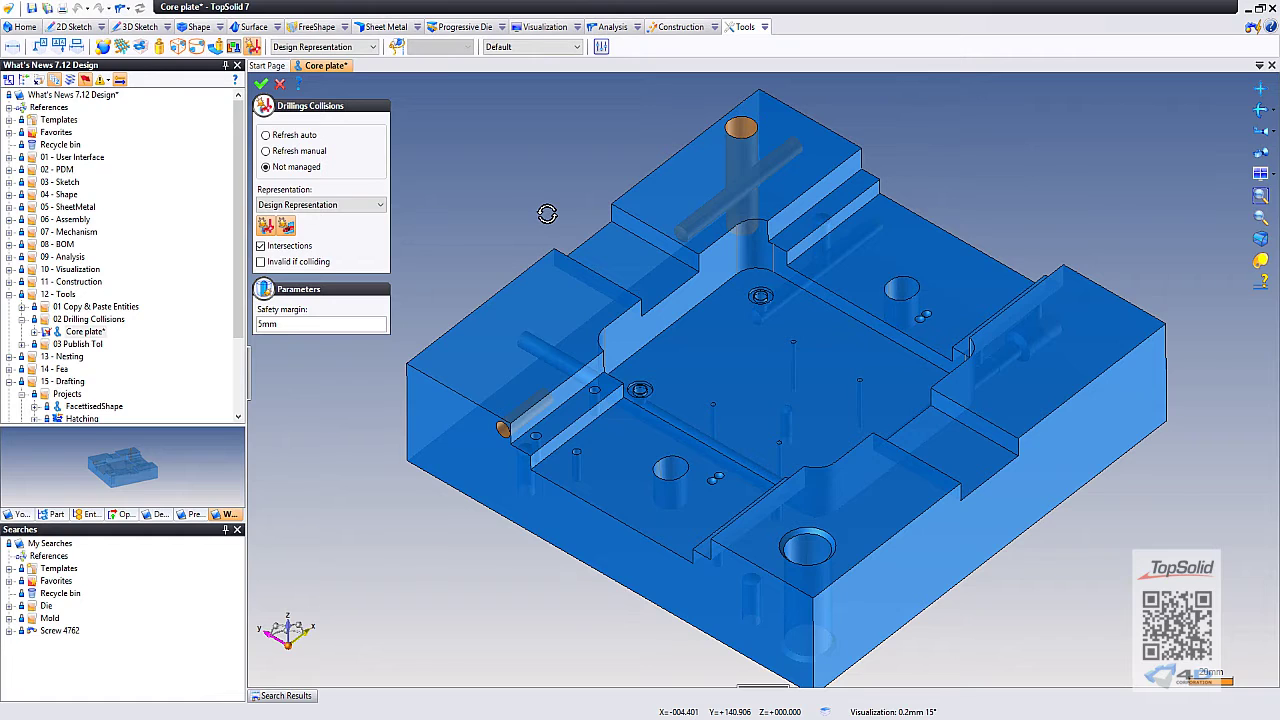
mouse_move(547, 213)
middle_down()
mouse_move(580, 211)
mouse_move(522, 201)
middle_up()
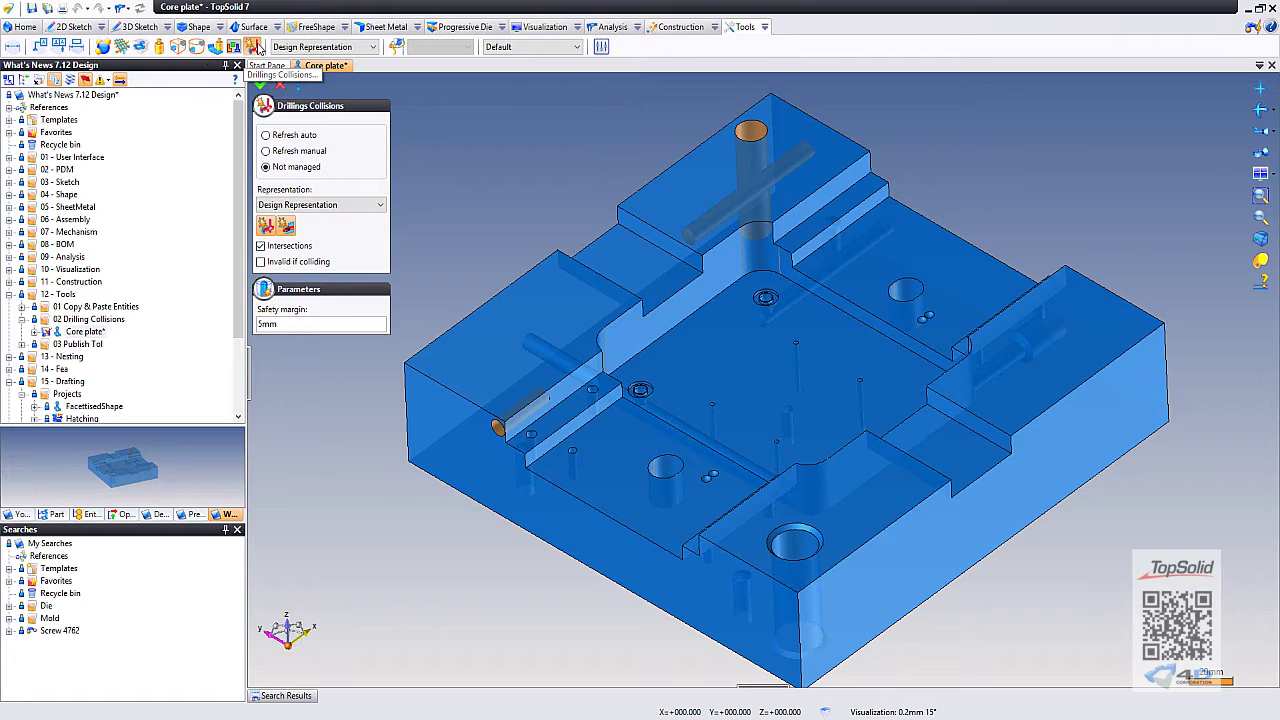
Step: Turn on automatic refresh, set the safety margin to 1, and validate the collision check
click(273, 140)
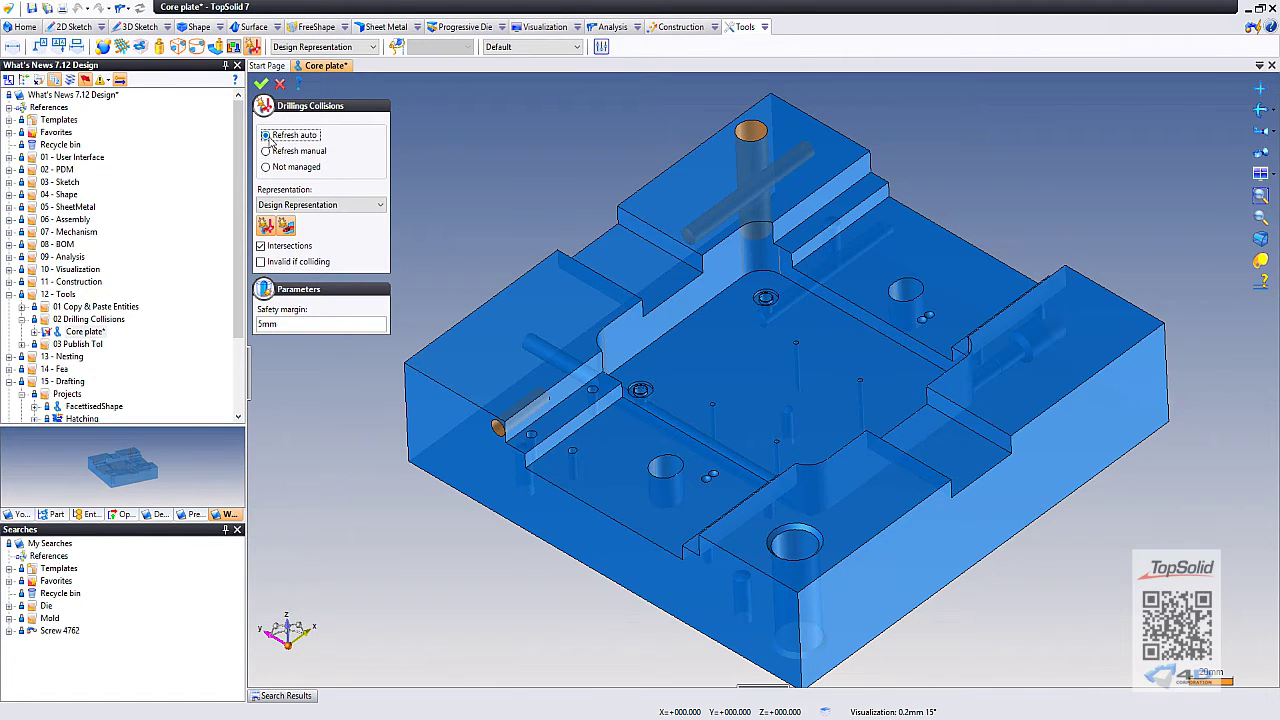
click(279, 153)
click(265, 229)
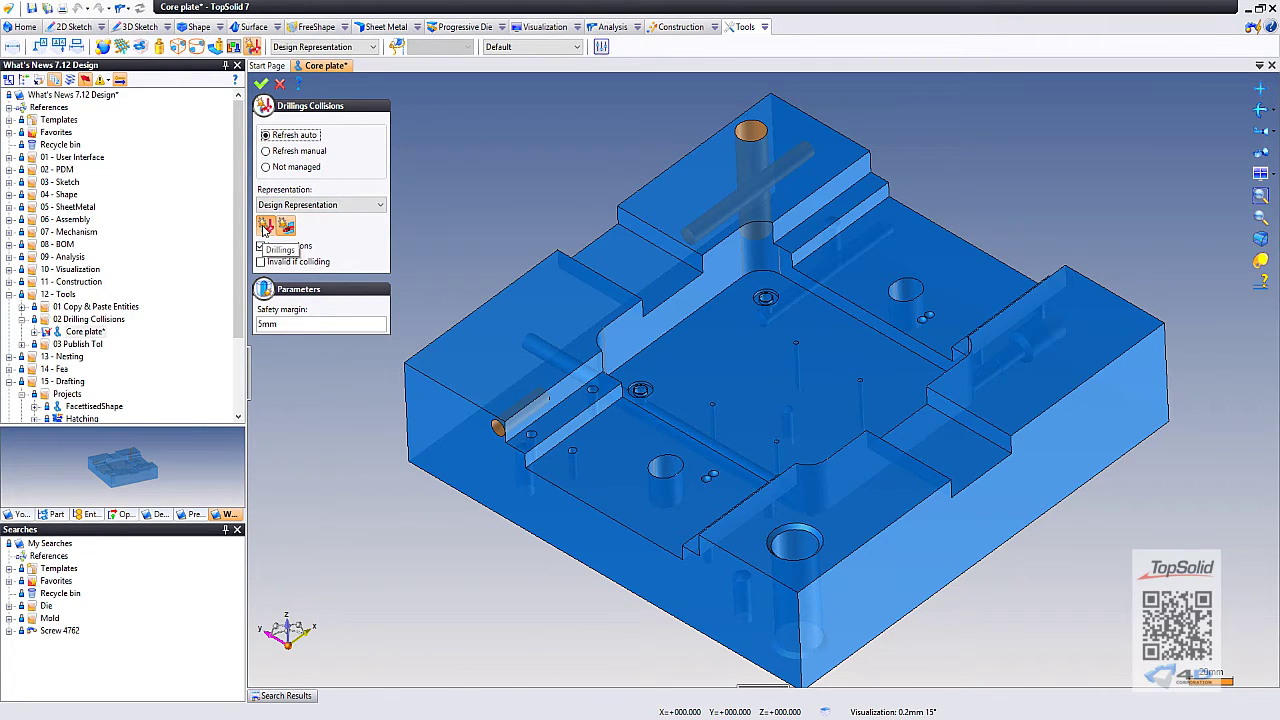
click(265, 229)
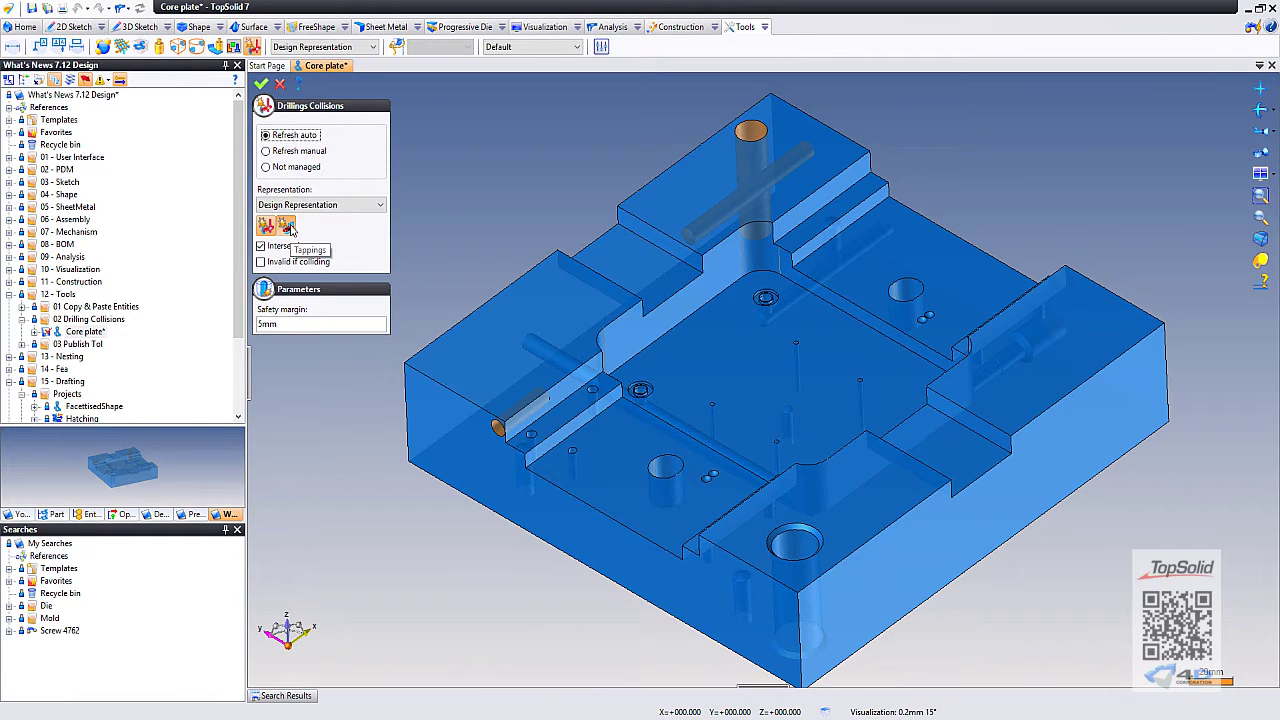
click(287, 228)
click(268, 324)
text(1)
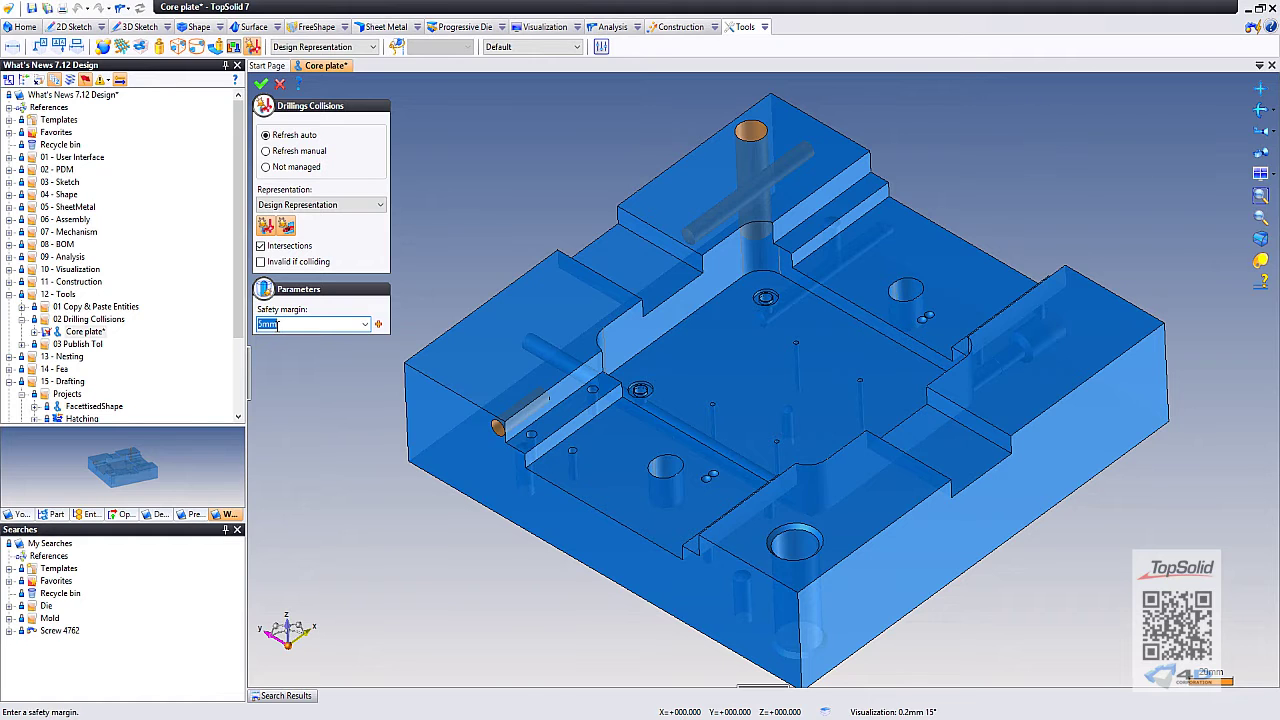
click(260, 86)
Step: Zoom and orbit around the red collision on the core plate
scroll(760, 180, up, 3)
scroll(755, 189, up, 3)
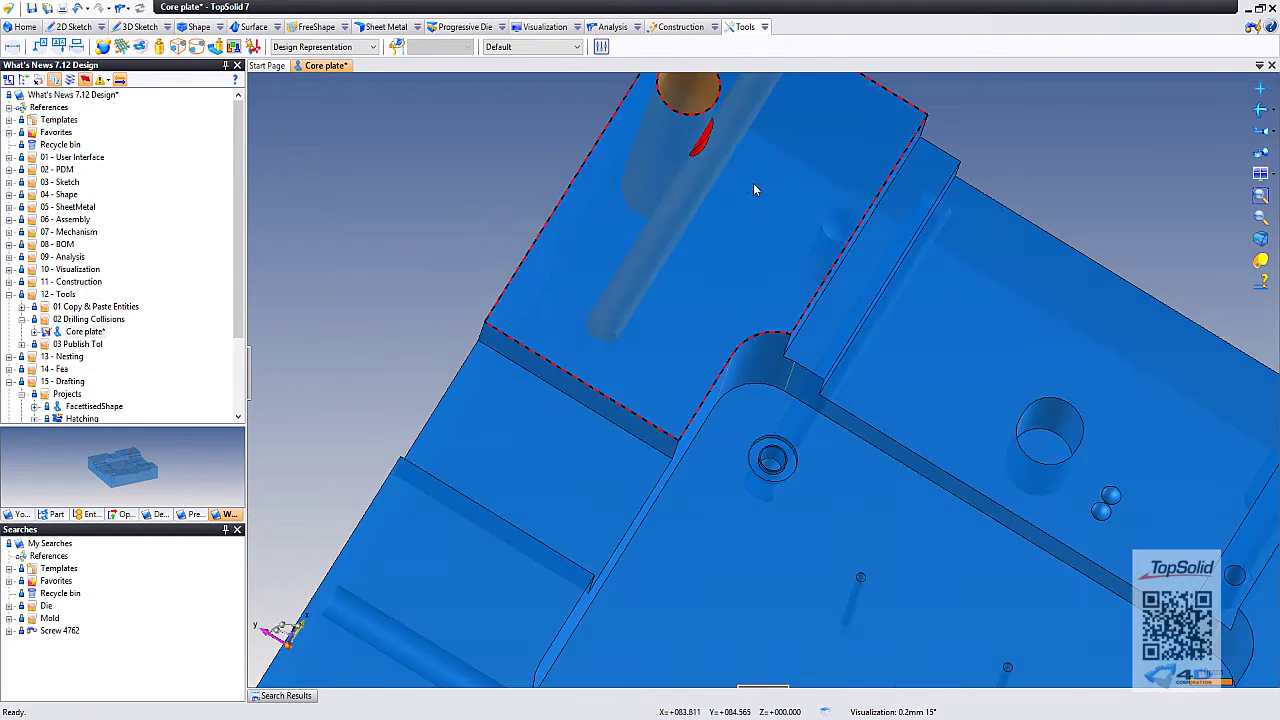
scroll(753, 183, up, 3)
scroll(735, 135, up, 3)
mouse_move(769, 296)
middle_down()
mouse_move(714, 243)
mouse_move(745, 231)
mouse_move(729, 243)
mouse_move(734, 217)
mouse_move(757, 266)
mouse_move(731, 280)
mouse_move(737, 243)
mouse_move(754, 284)
mouse_move(737, 286)
middle_up()
scroll(734, 217, down, 3)
scroll(748, 258, up, 3)
scroll(737, 286, up, 3)
scroll(703, 297, down, 5)
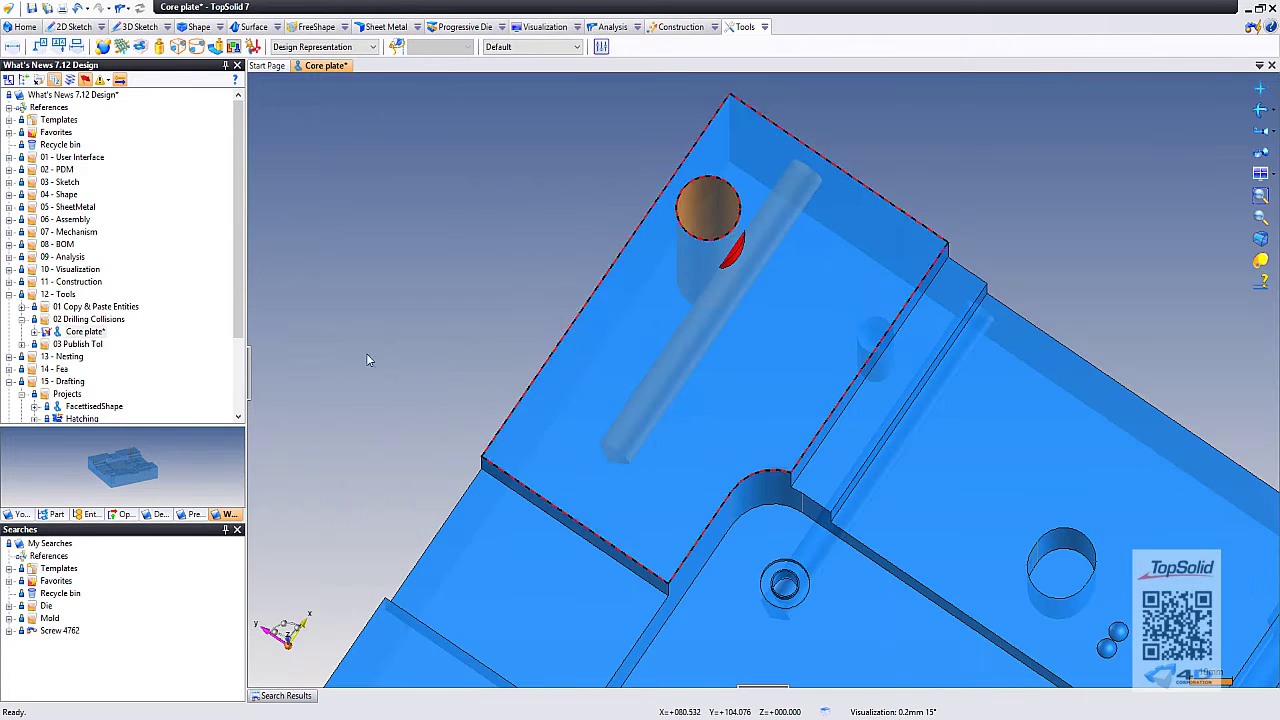
Step: Expand Collisions > Drillings in the Entities tree and highlight Collision 1 on the model
click(90, 514)
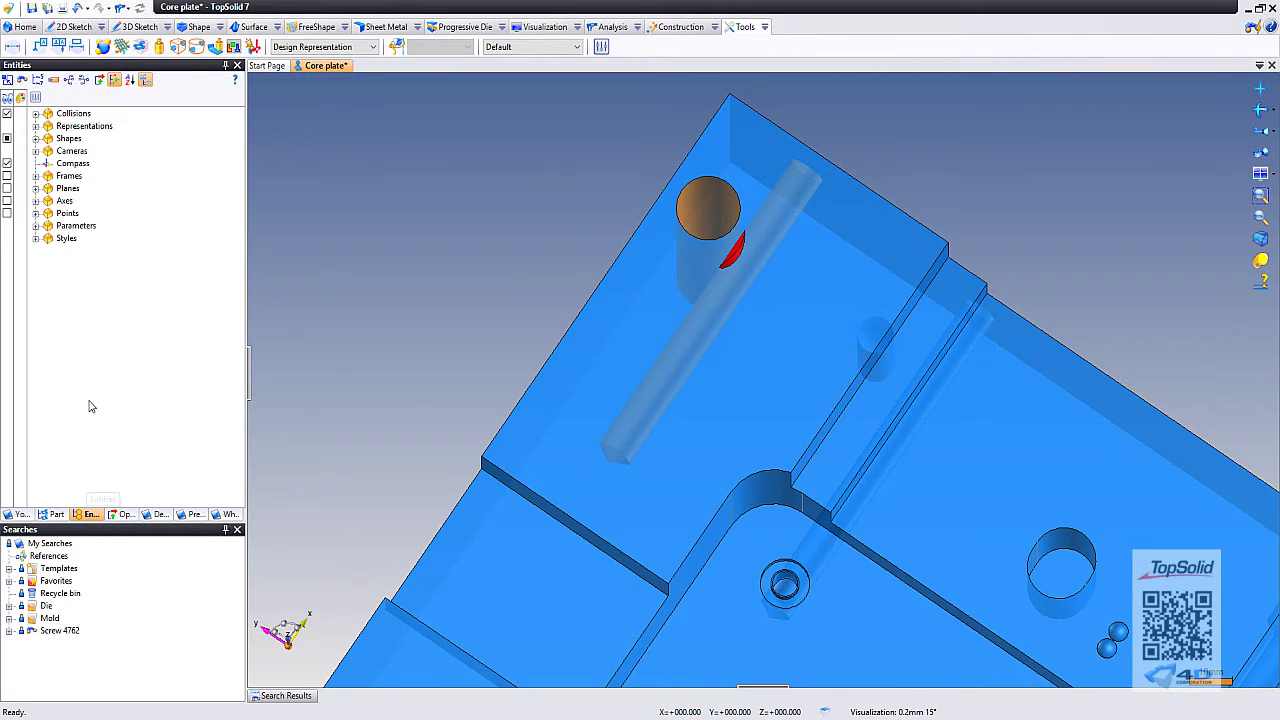
click(60, 114)
click(35, 114)
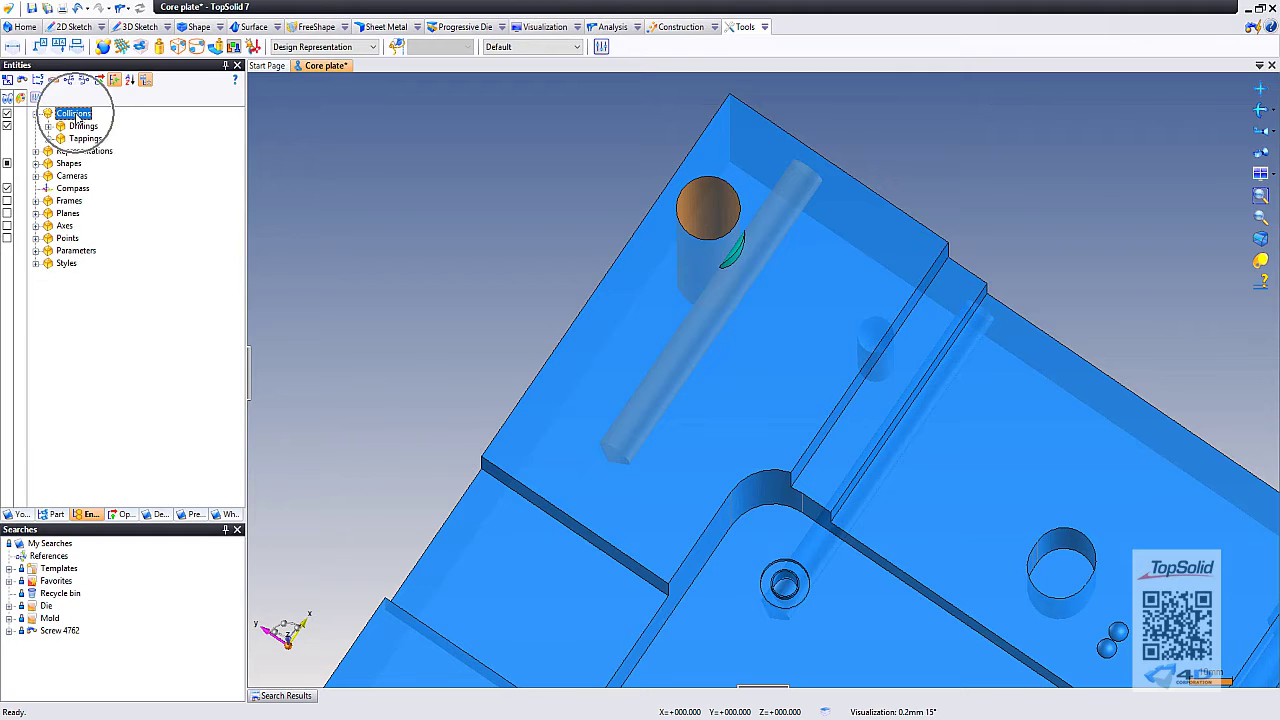
click(48, 126)
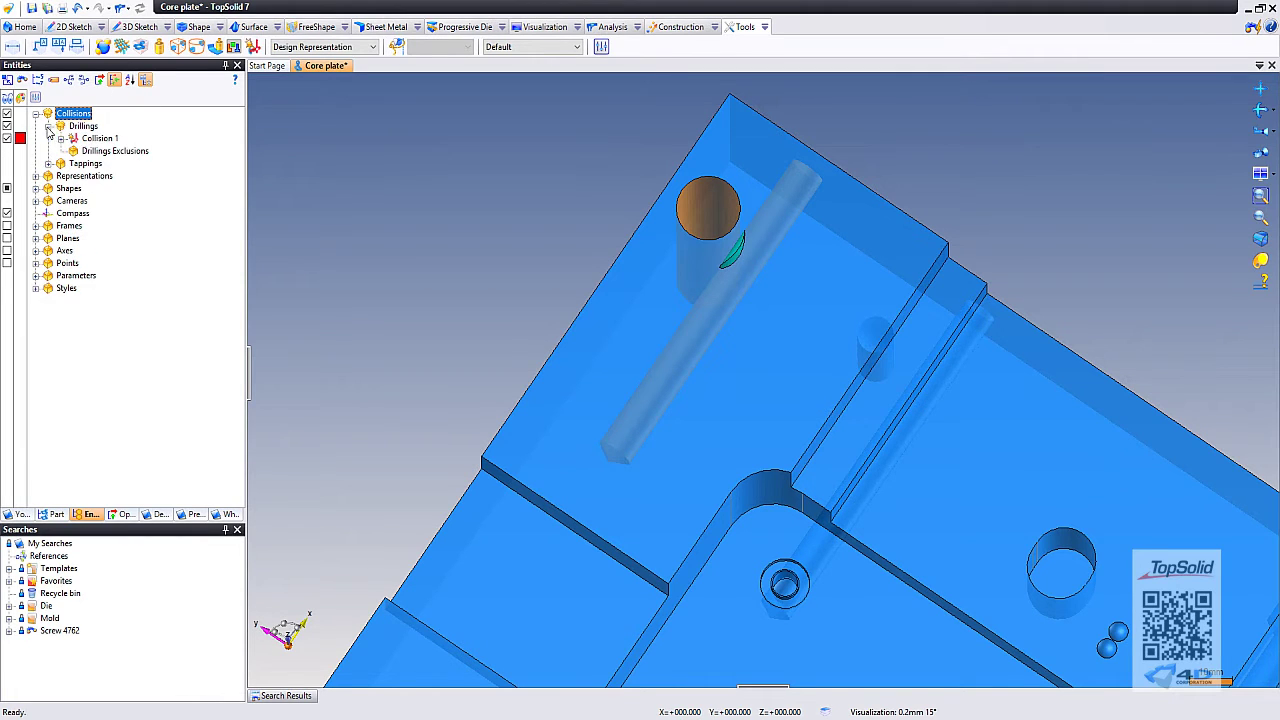
click(97, 138)
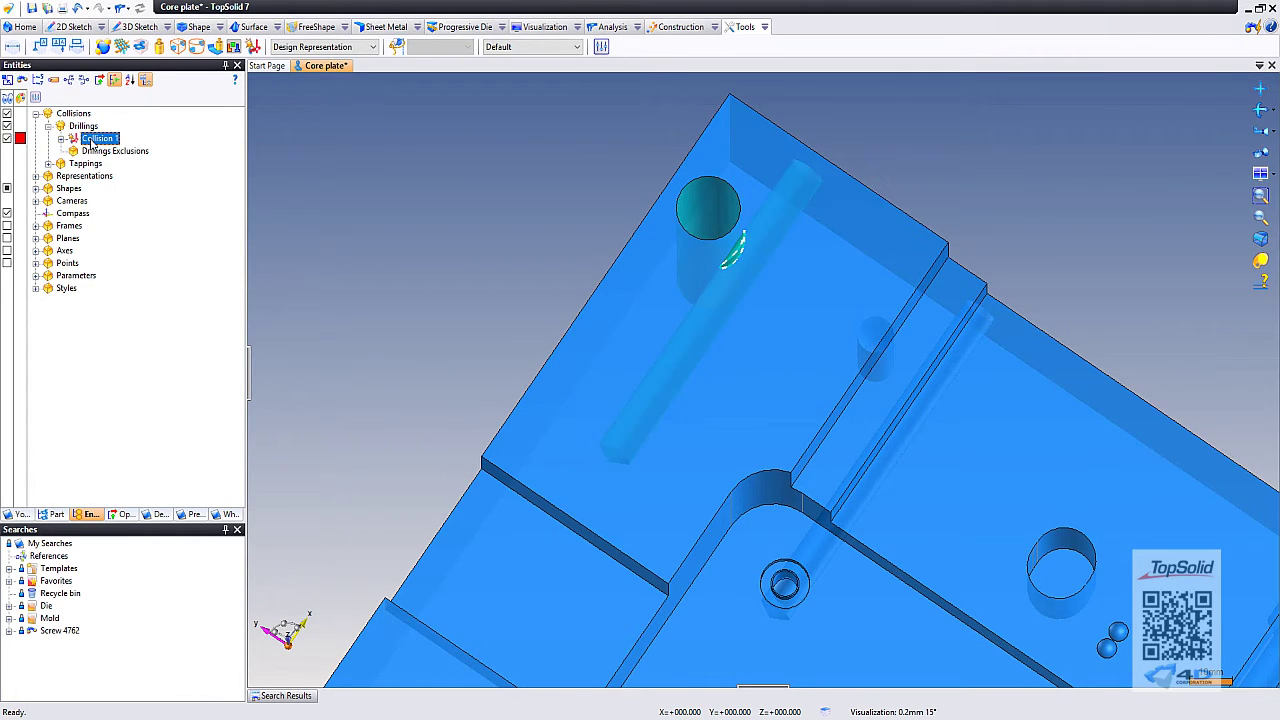
scroll(484, 178, down, 5)
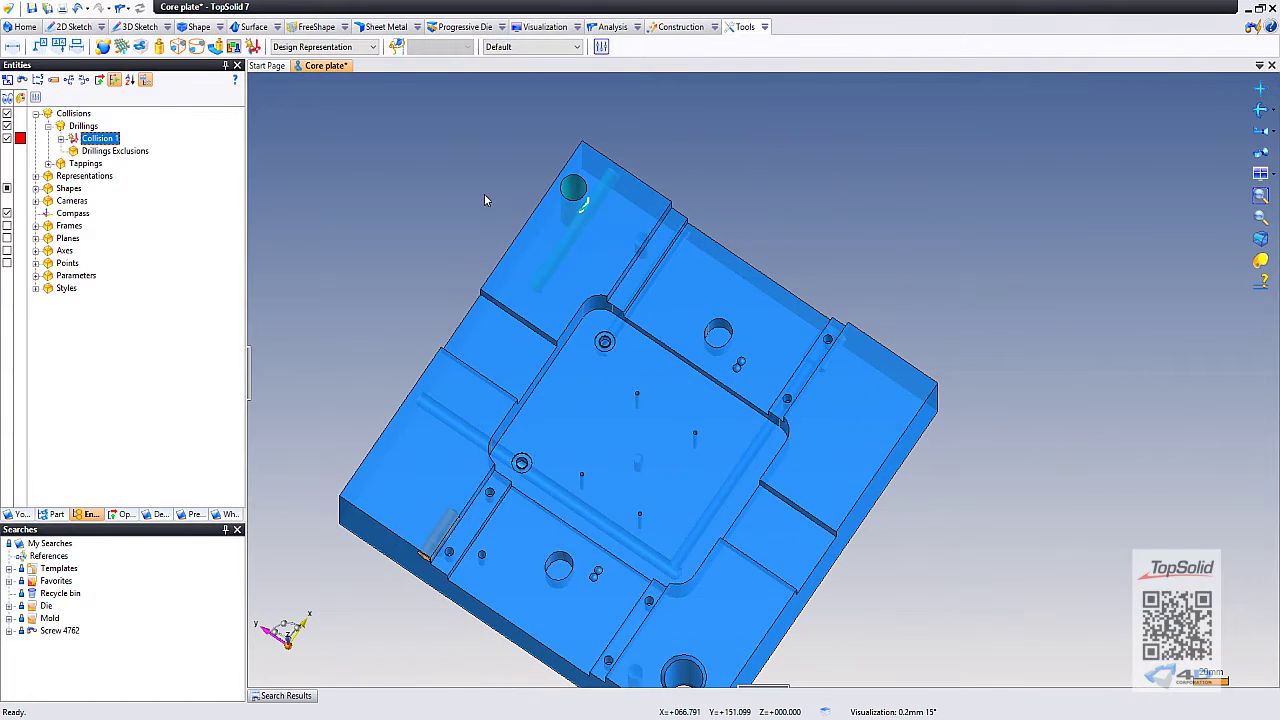
click(447, 190)
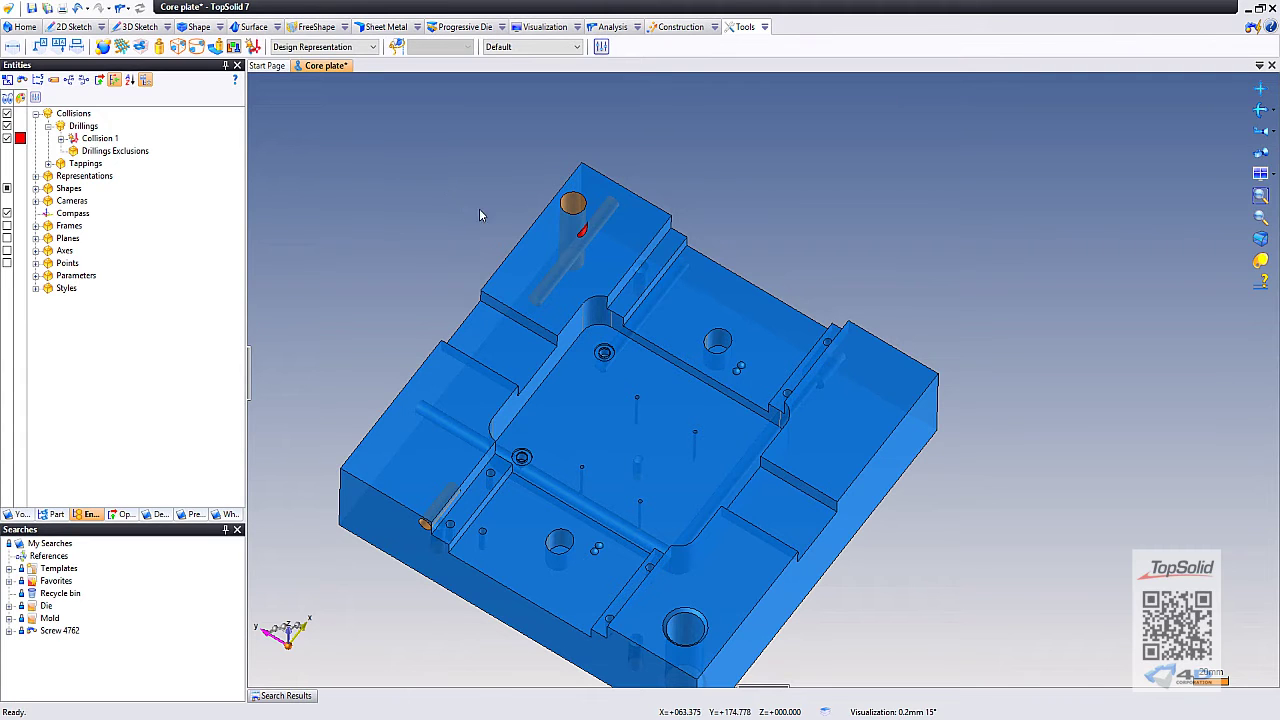
Step: Zoom and orbit the core plate to a new viewing angle
scroll(590, 232, up, 3)
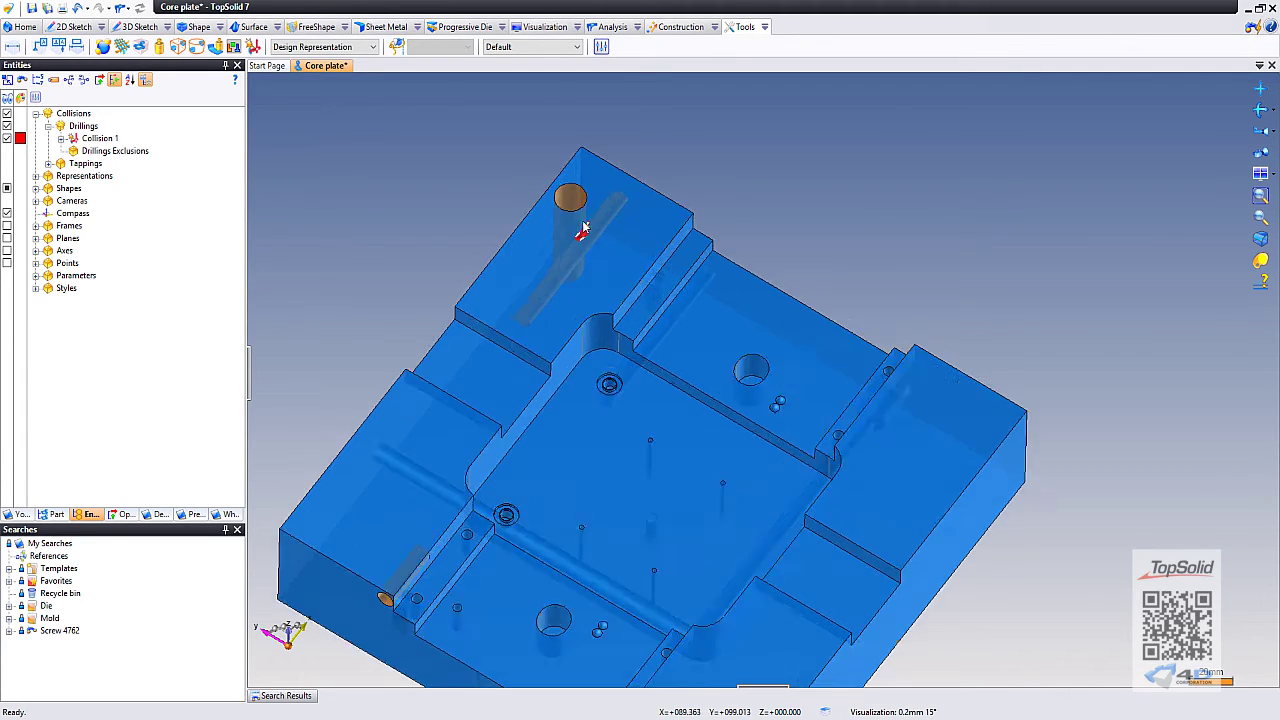
scroll(605, 210, down, 5)
scroll(560, 300, up, 5)
scroll(534, 323, down, 2)
middle_drag(534, 323, 527, 283)
scroll(505, 322, down, 2)
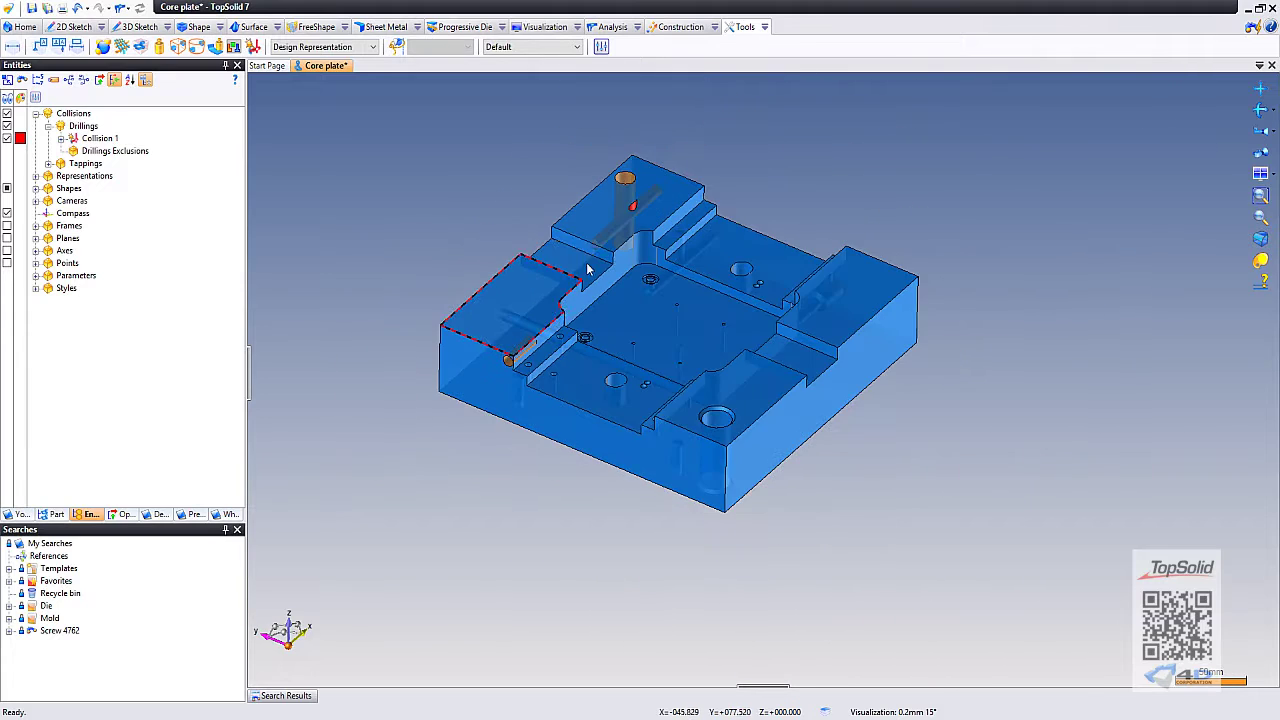
scroll(452, 366, up, 2)
scroll(452, 372, up, 2)
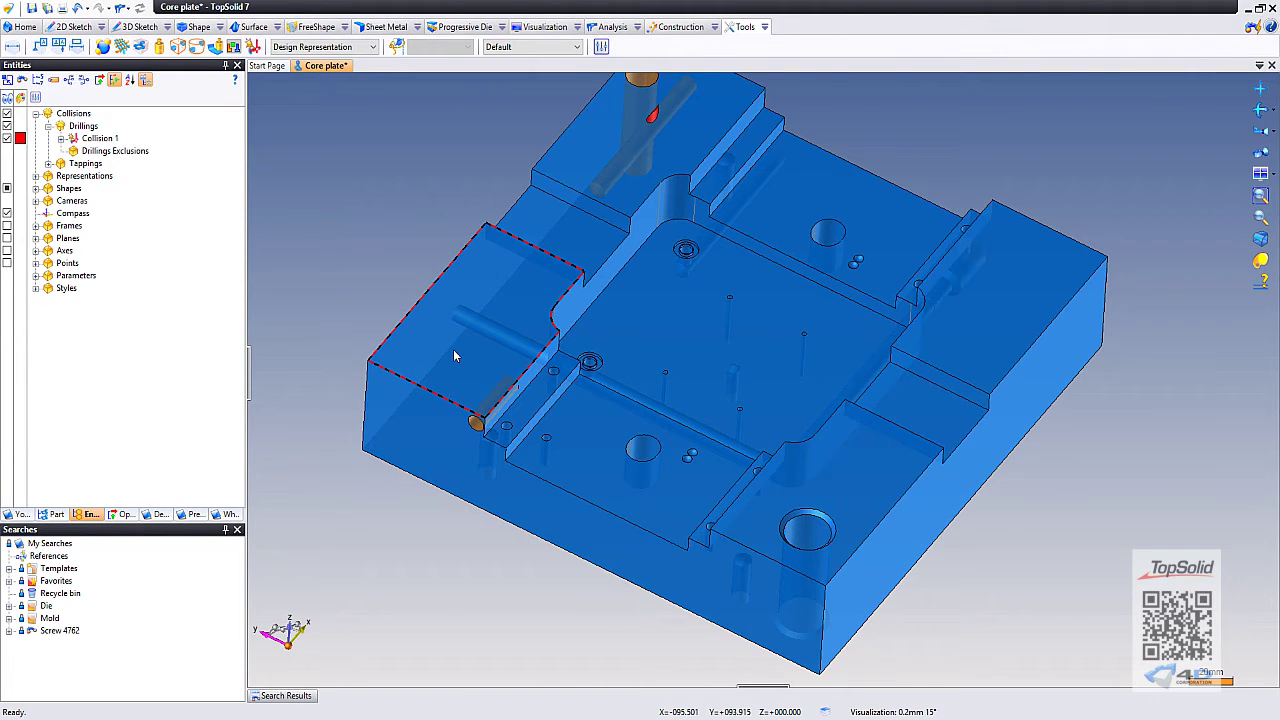
Step: Start a new drilling on the left pocket face and place it from the top view
right_click(453, 356)
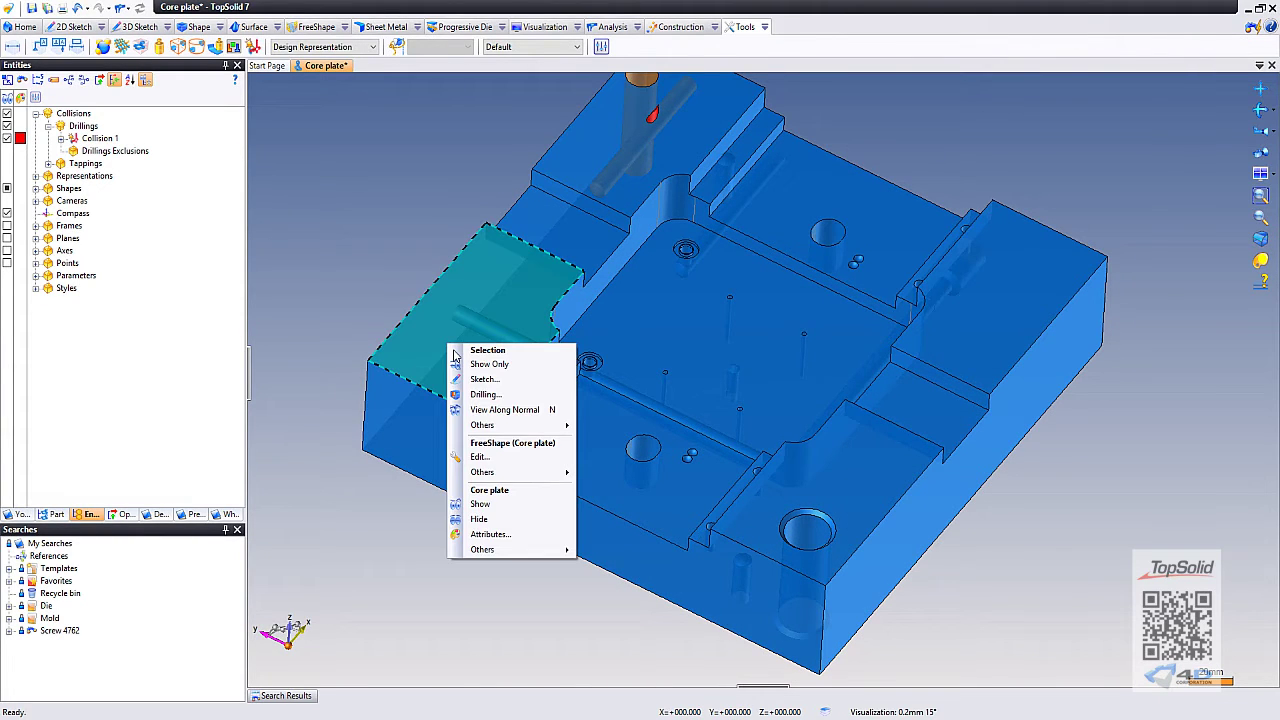
click(482, 400)
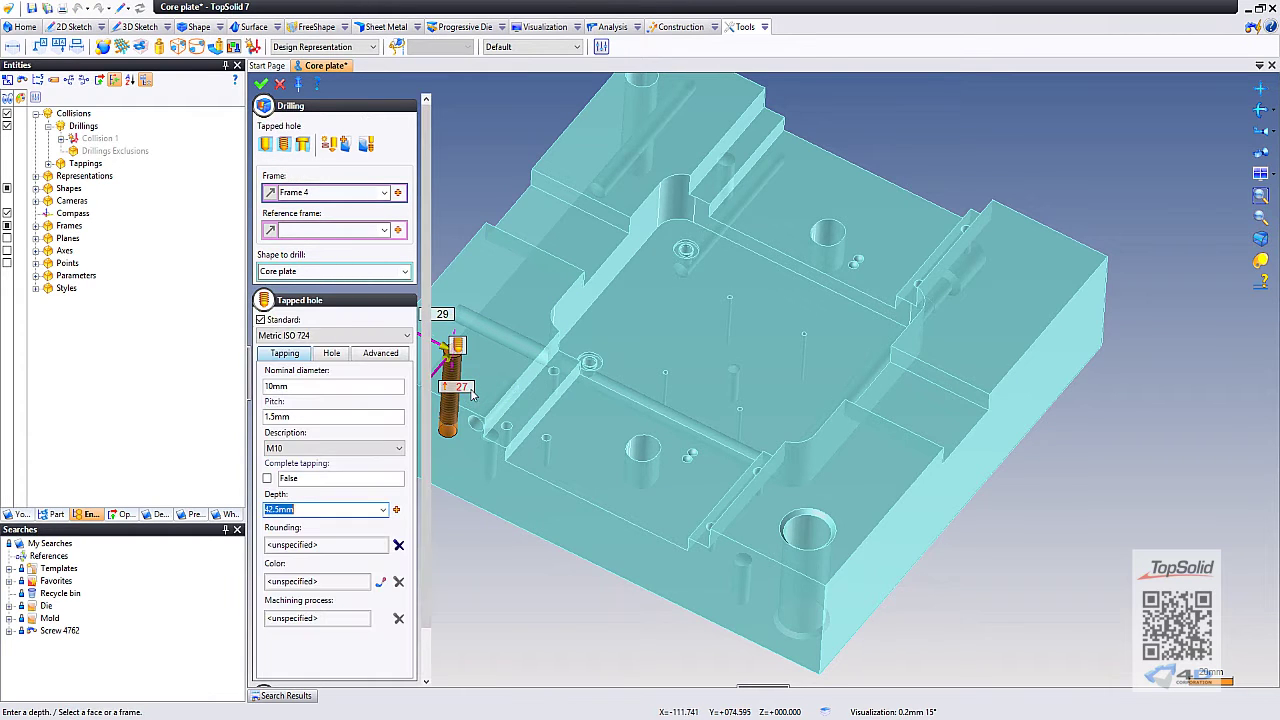
middle_drag(469, 401, 474, 423)
click(1264, 133)
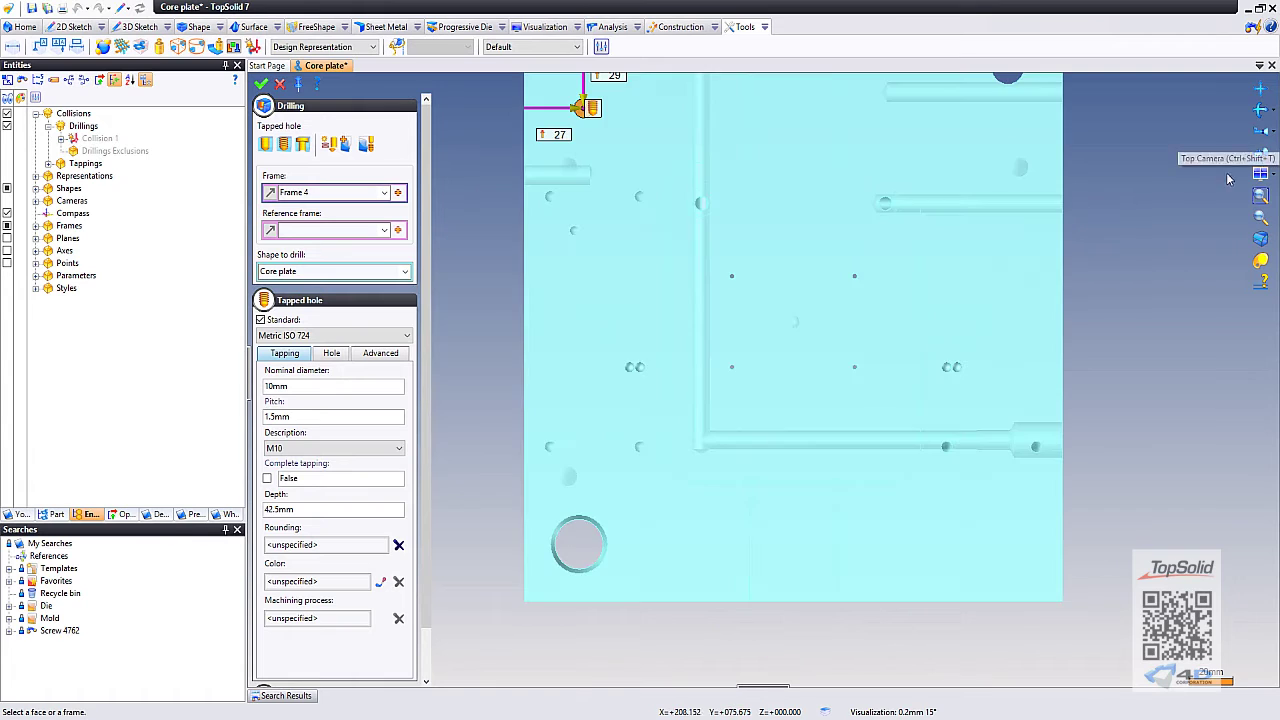
scroll(611, 335, up, 3)
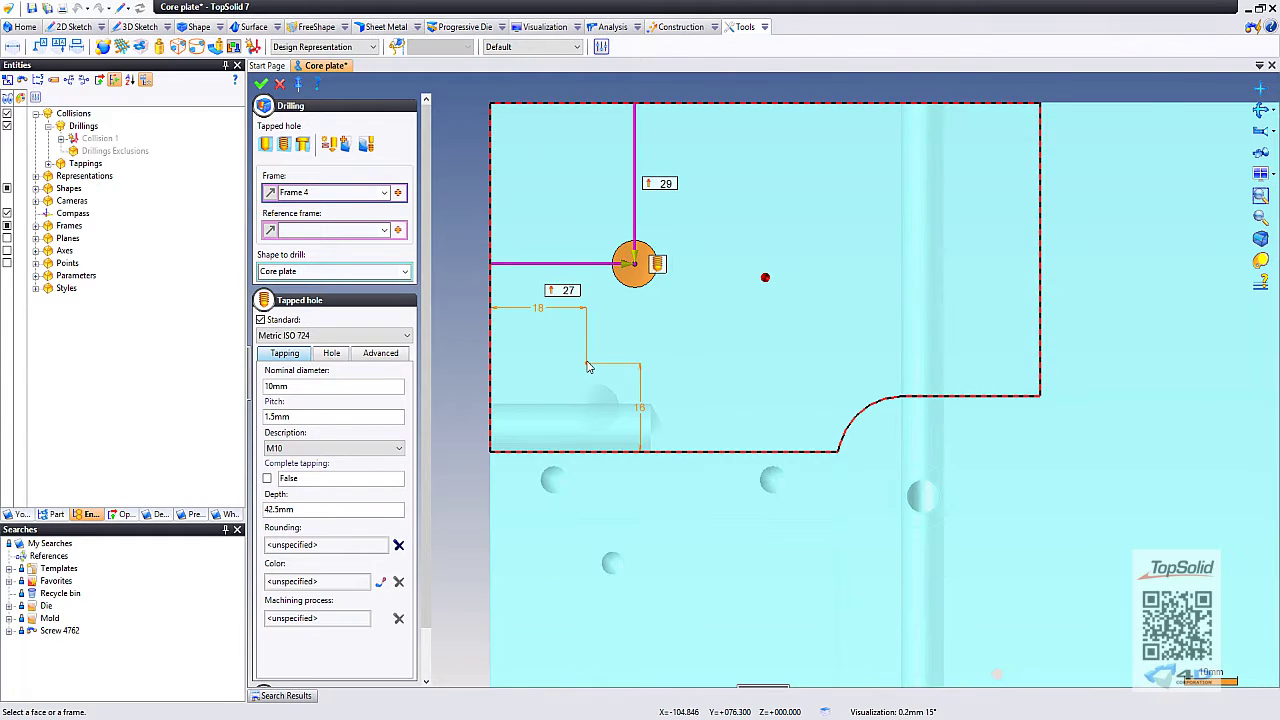
click(587, 370)
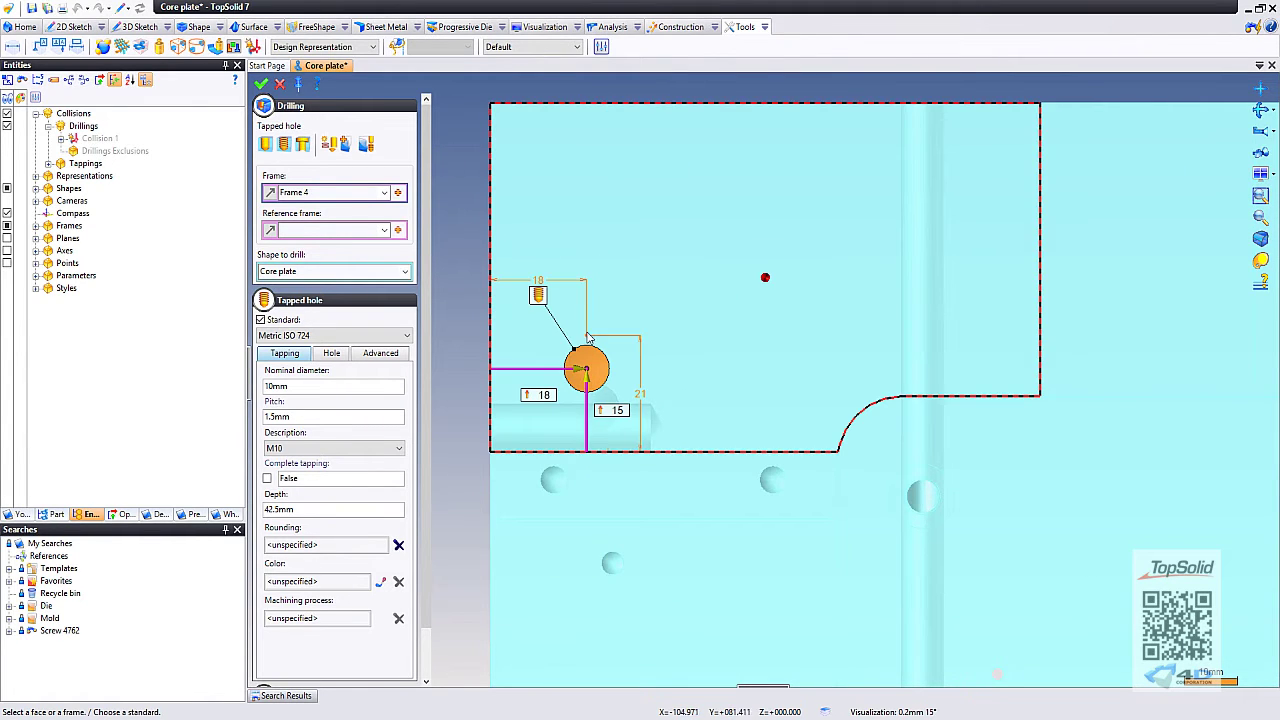
Step: Position the M10 tapped hole at offsets 18 and 15, then validate it
click(587, 342)
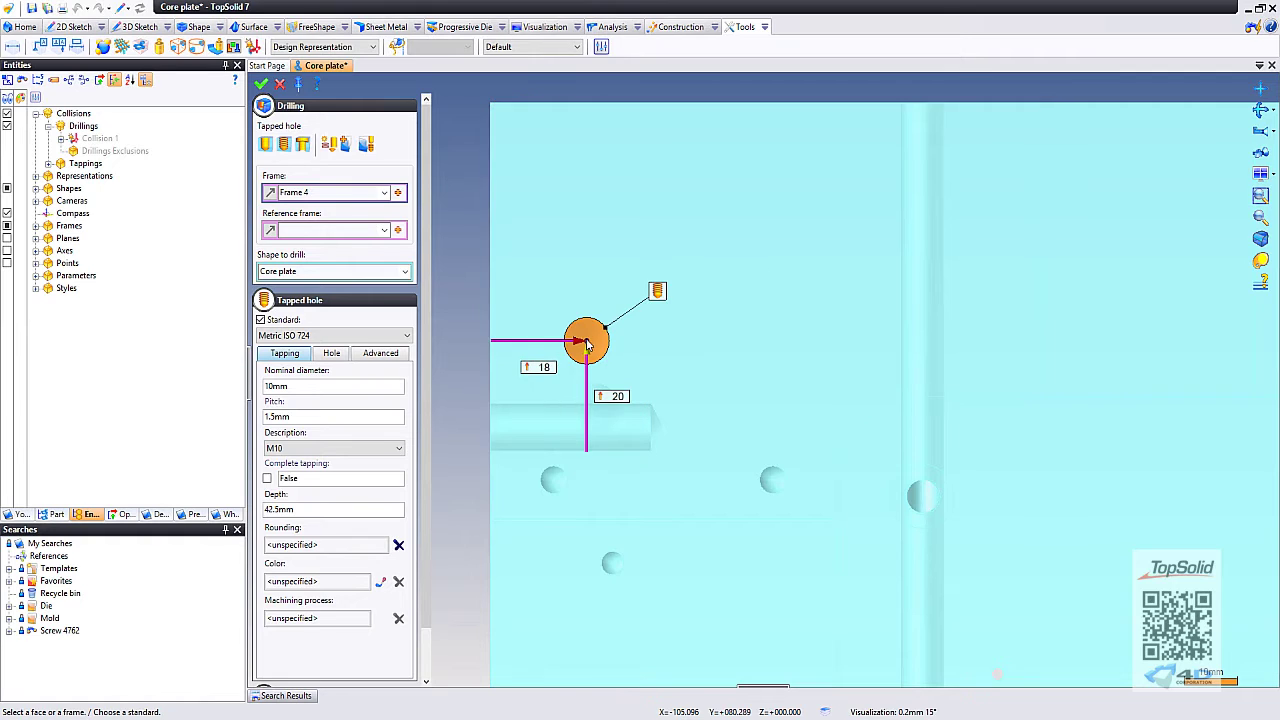
double_click(618, 397)
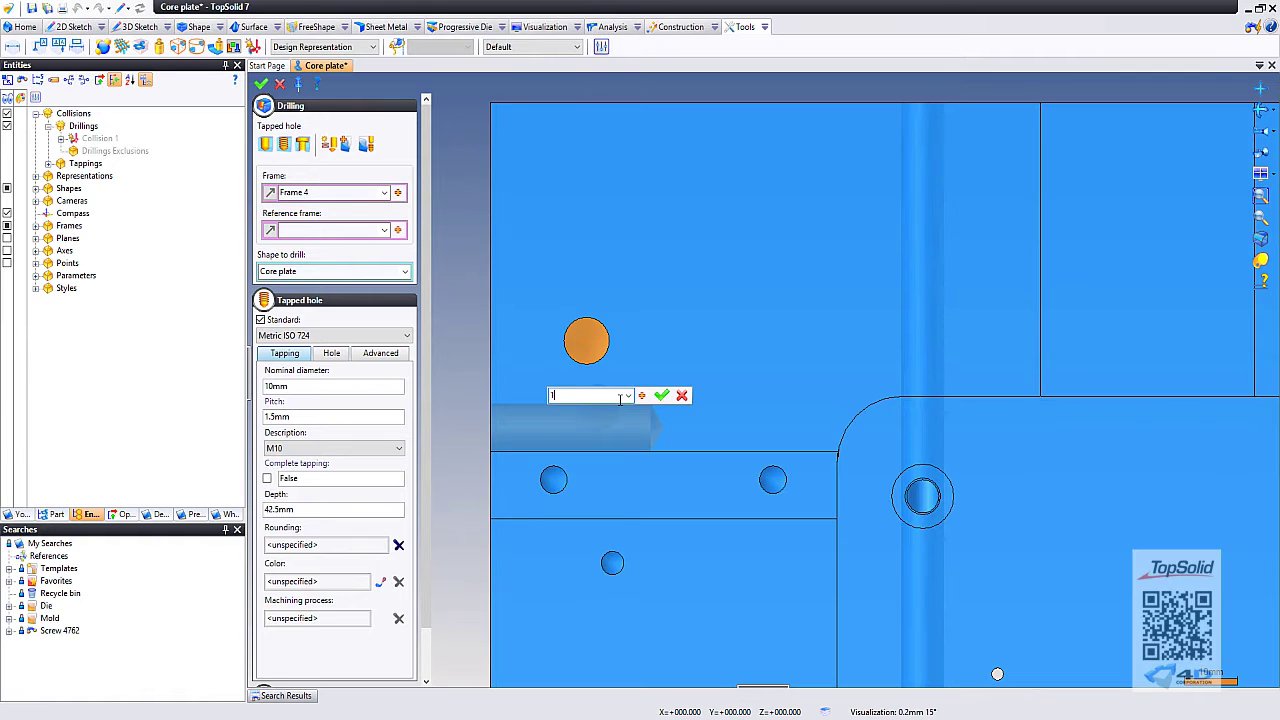
text(5)
key(Return)
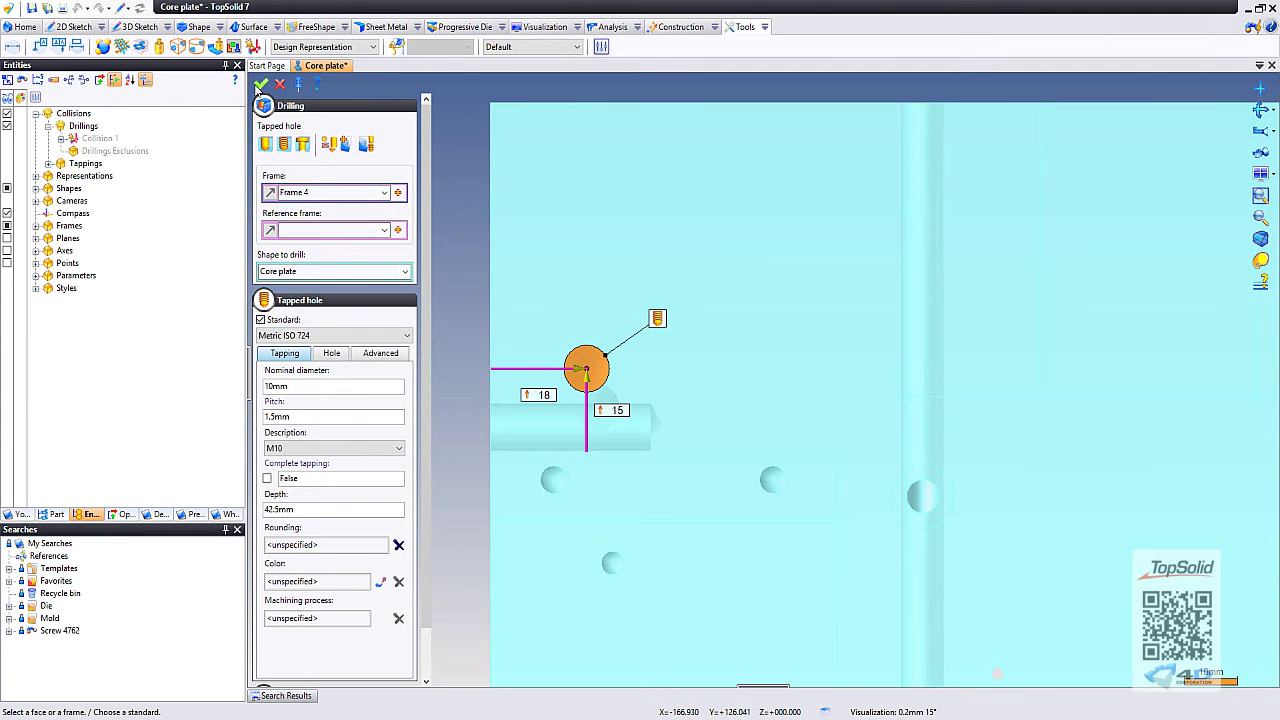
click(261, 84)
mouse_move(580, 295)
middle_down()
mouse_move(737, 401)
mouse_move(600, 300)
middle_up()
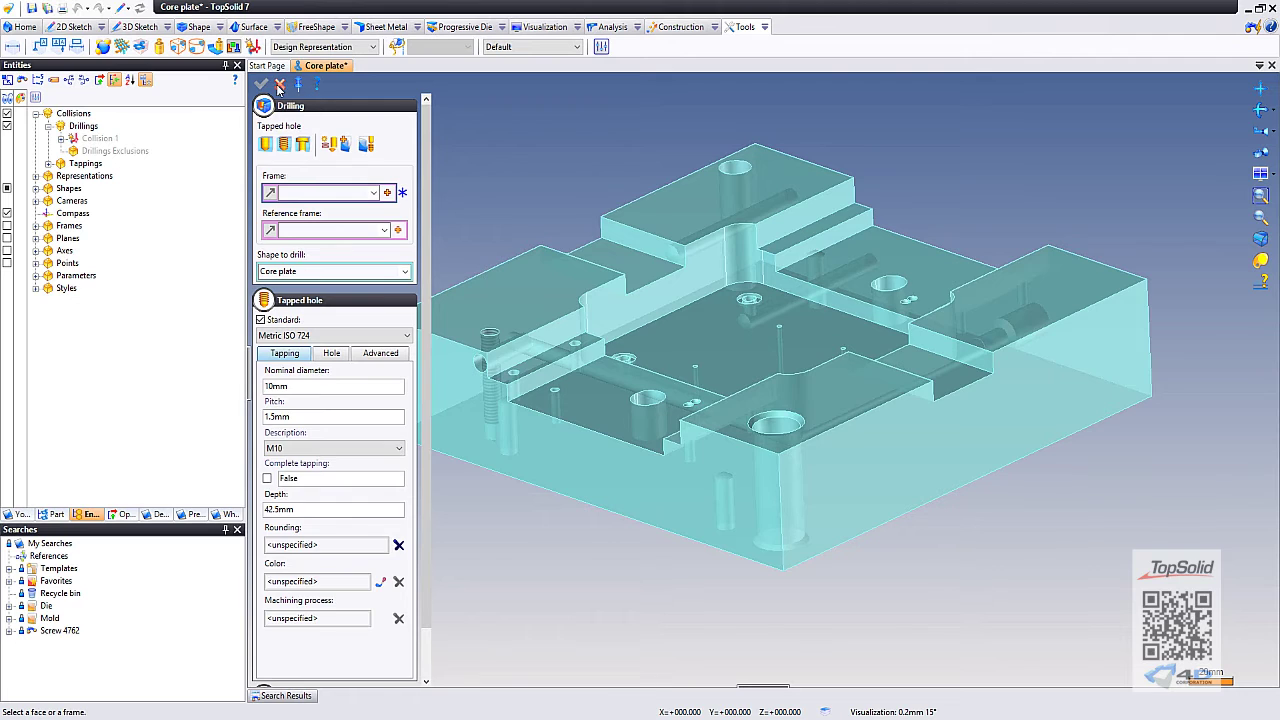
click(280, 84)
mouse_move(560, 380)
middle_down()
mouse_move(428, 357)
mouse_move(440, 280)
middle_up()
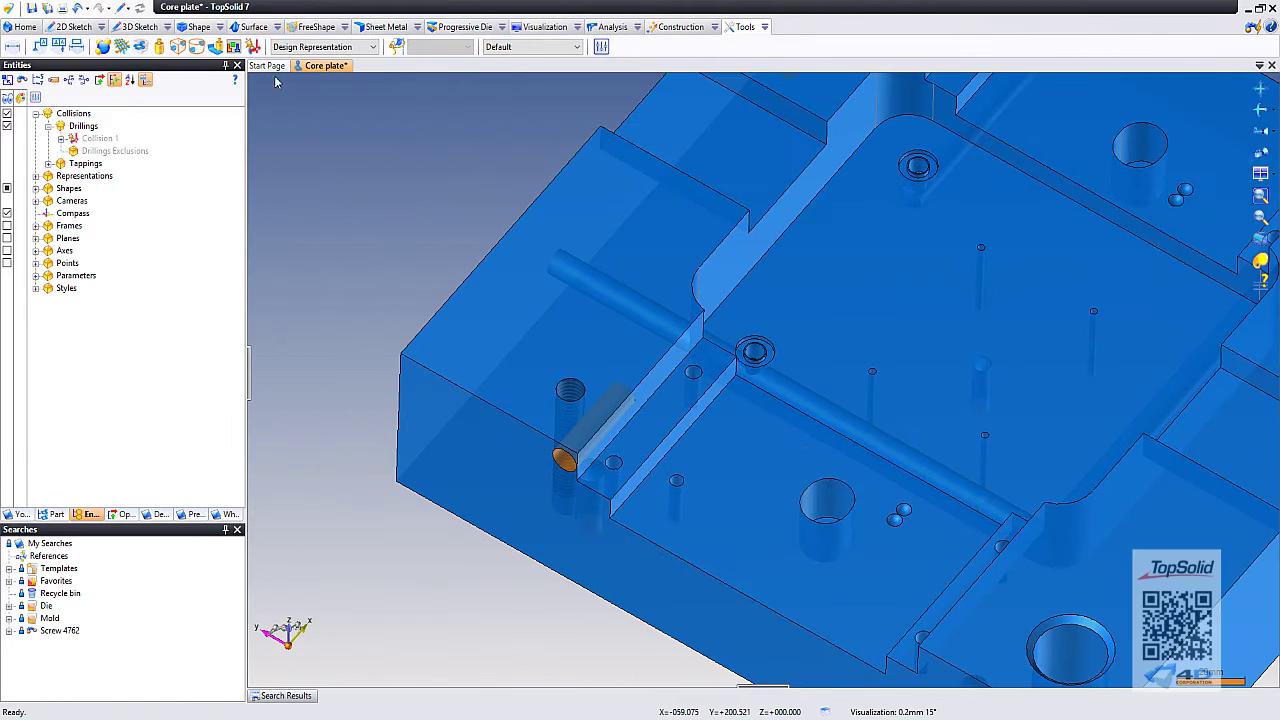
Step: Revalidate the drilling collision check, inspect the new threaded hole, and reopen the collision settings
click(252, 46)
click(260, 84)
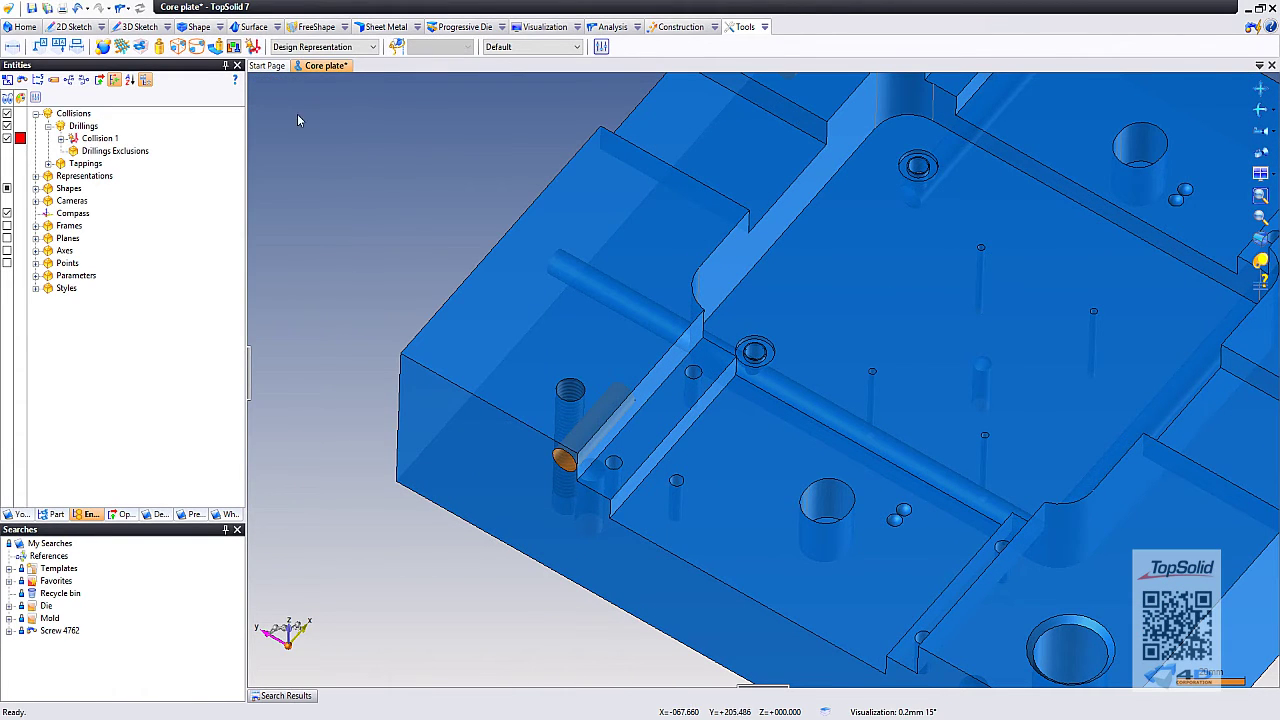
scroll(571, 390, up, 3)
middle_drag(573, 378, 585, 396)
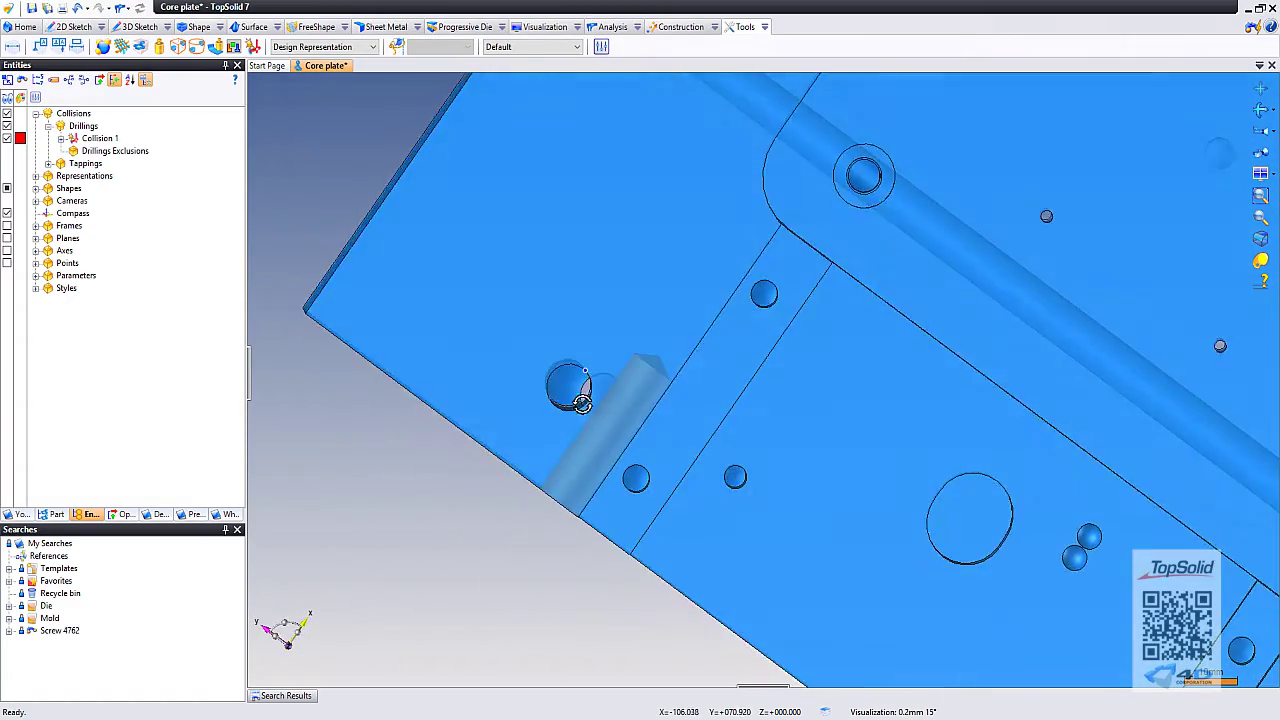
middle_drag(585, 396, 577, 385)
scroll(571, 368, up, 4)
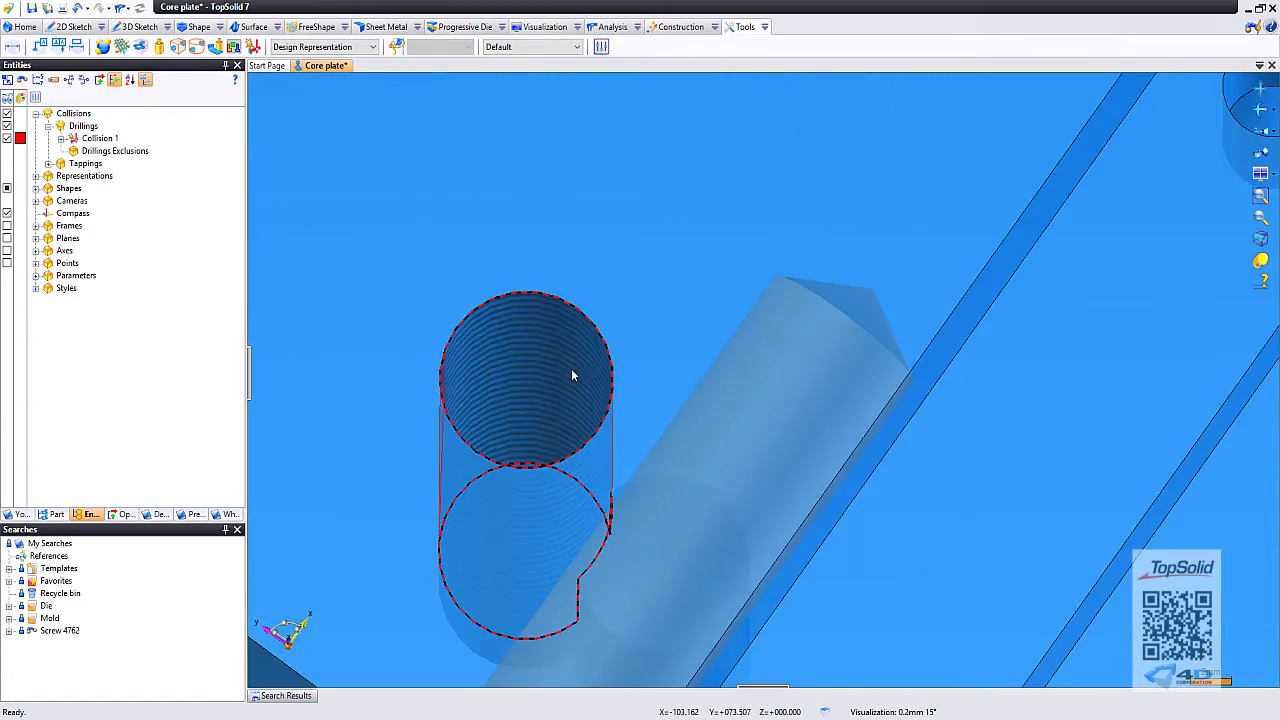
scroll(571, 368, down, 2)
click(253, 46)
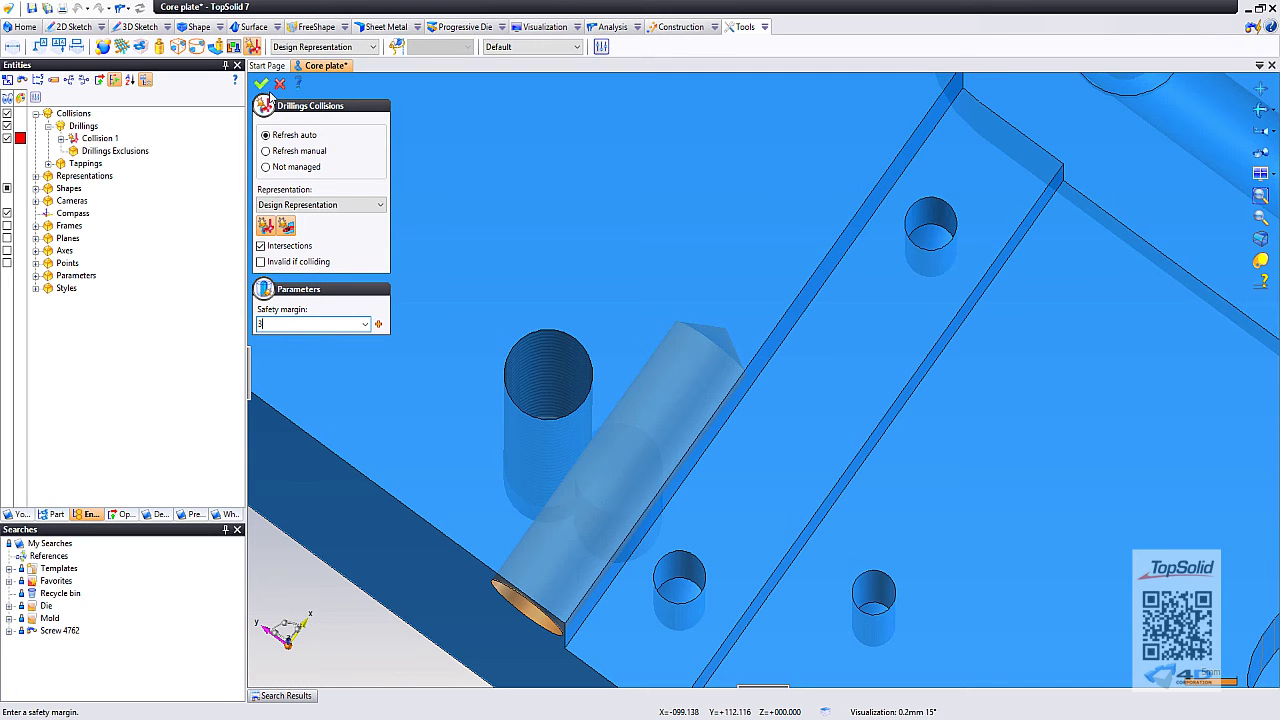
Step: Apply the safety margin of 3, compare Collision 2 and Collision 1, and zoom onto Collision 1
click(261, 84)
mouse_move(648, 355)
middle_down()
mouse_move(668, 341)
mouse_move(640, 330)
middle_up()
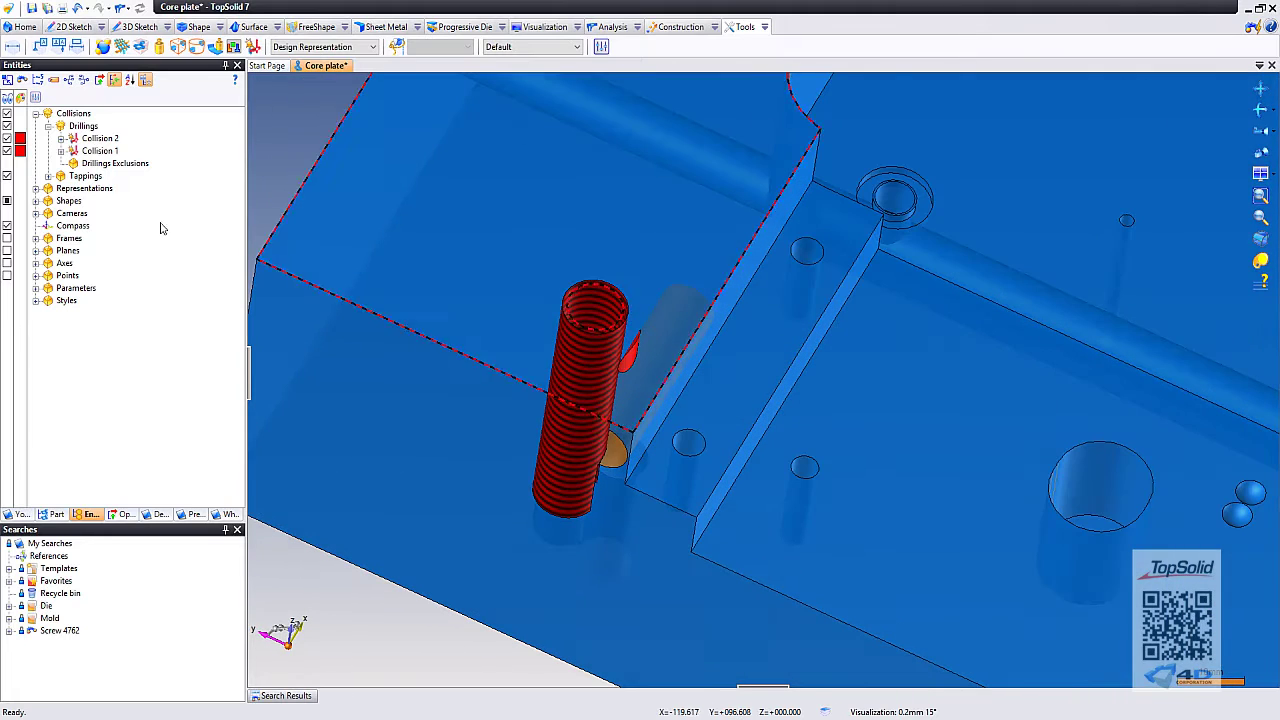
click(100, 139)
click(100, 150)
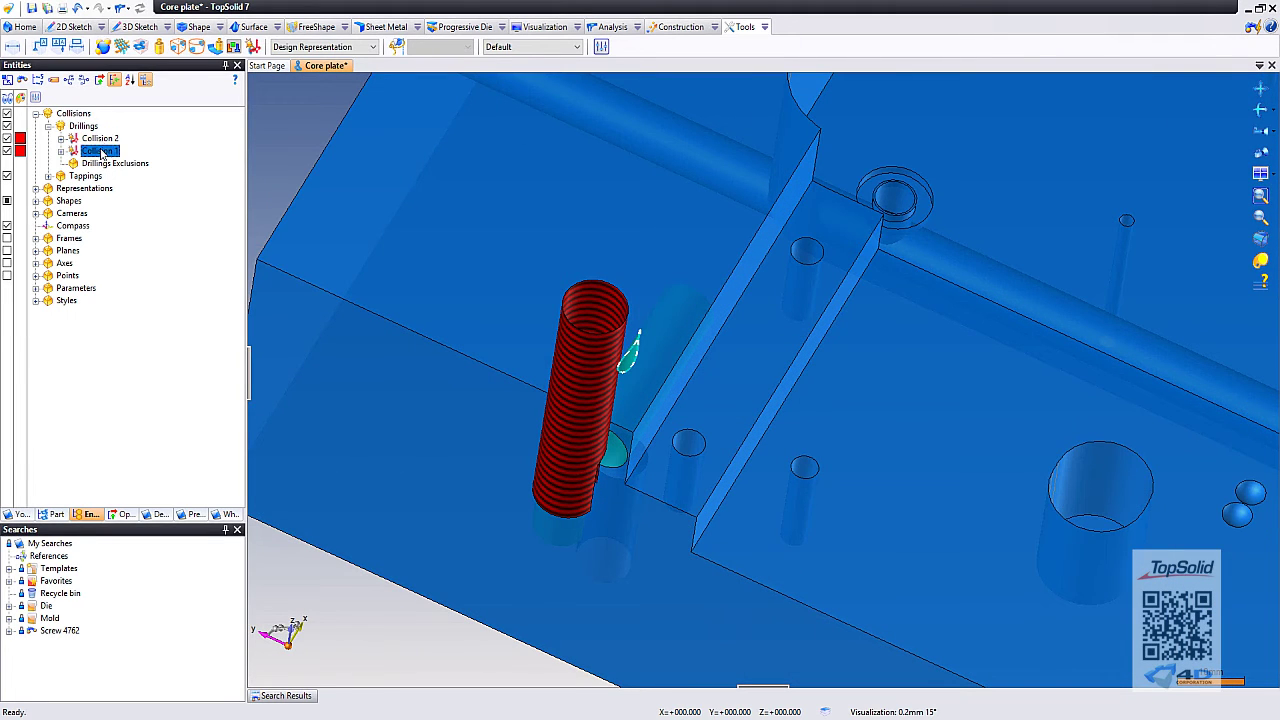
click(101, 140)
click(100, 150)
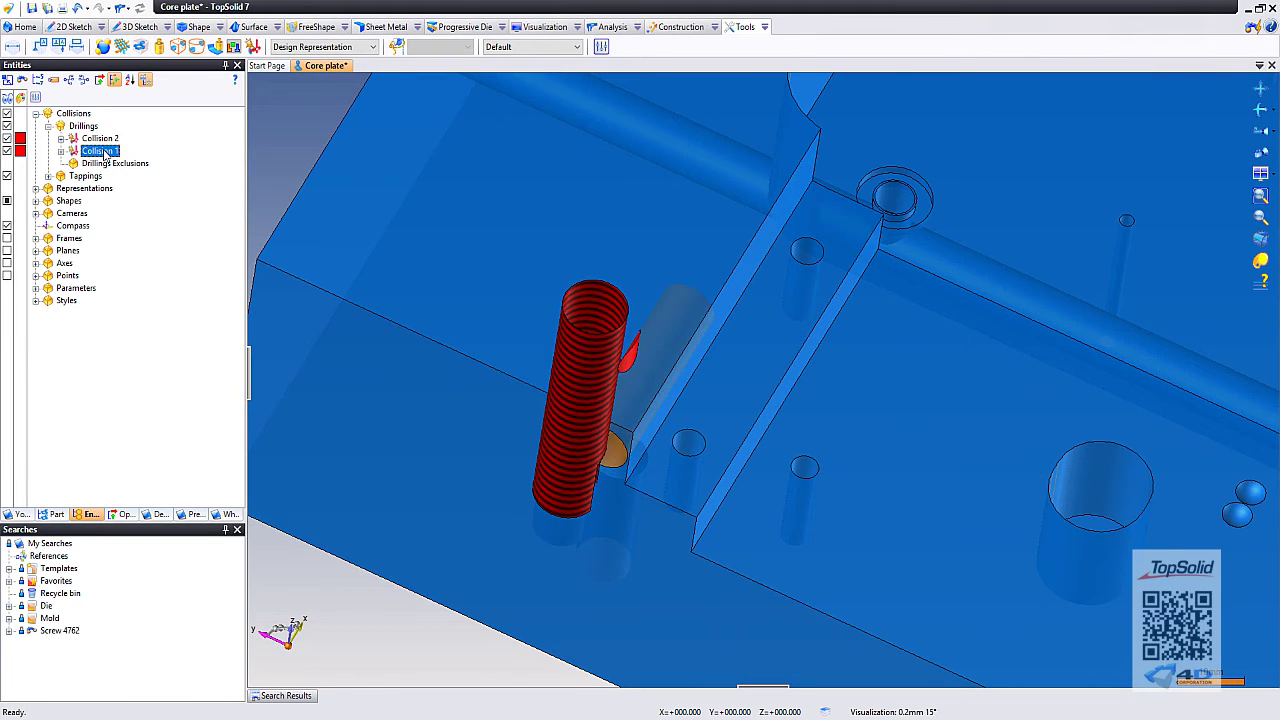
double_click(101, 151)
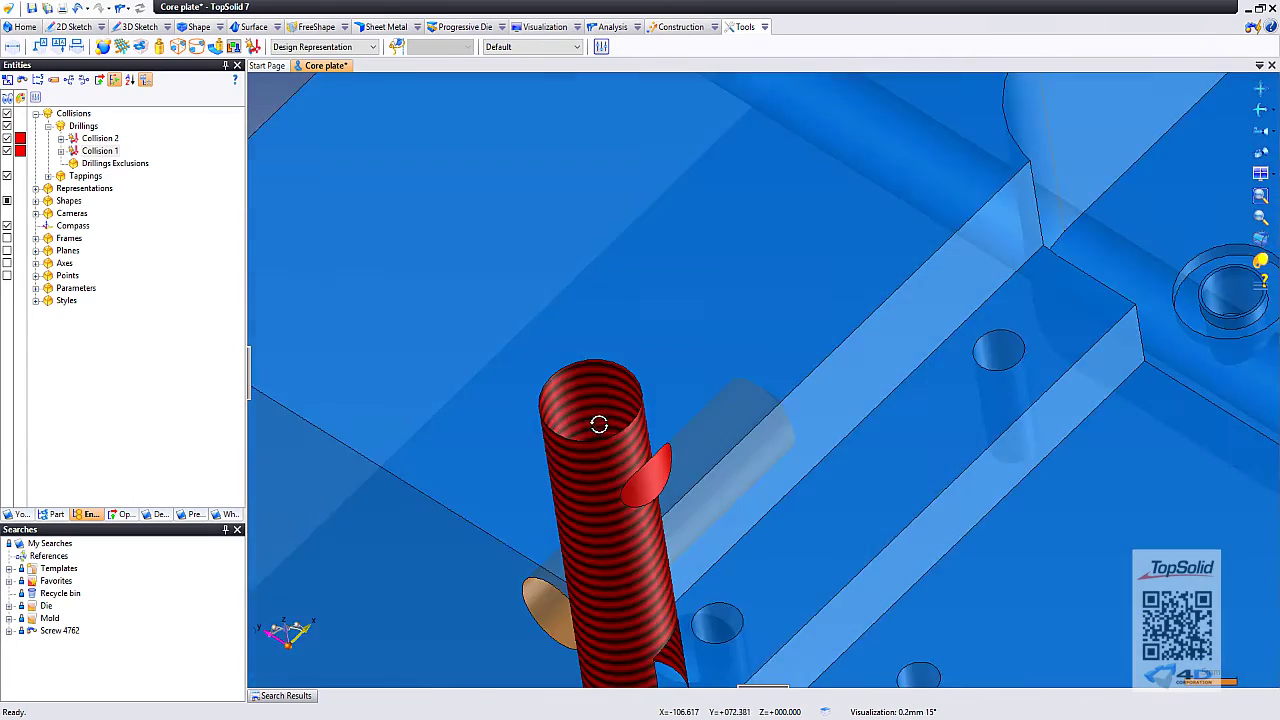
Step: Zoom out to the whole core plate showing both red drilling collisions
scroll(640, 440, down, 5)
scroll(652, 416, down, 2)
scroll(622, 389, down, 2)
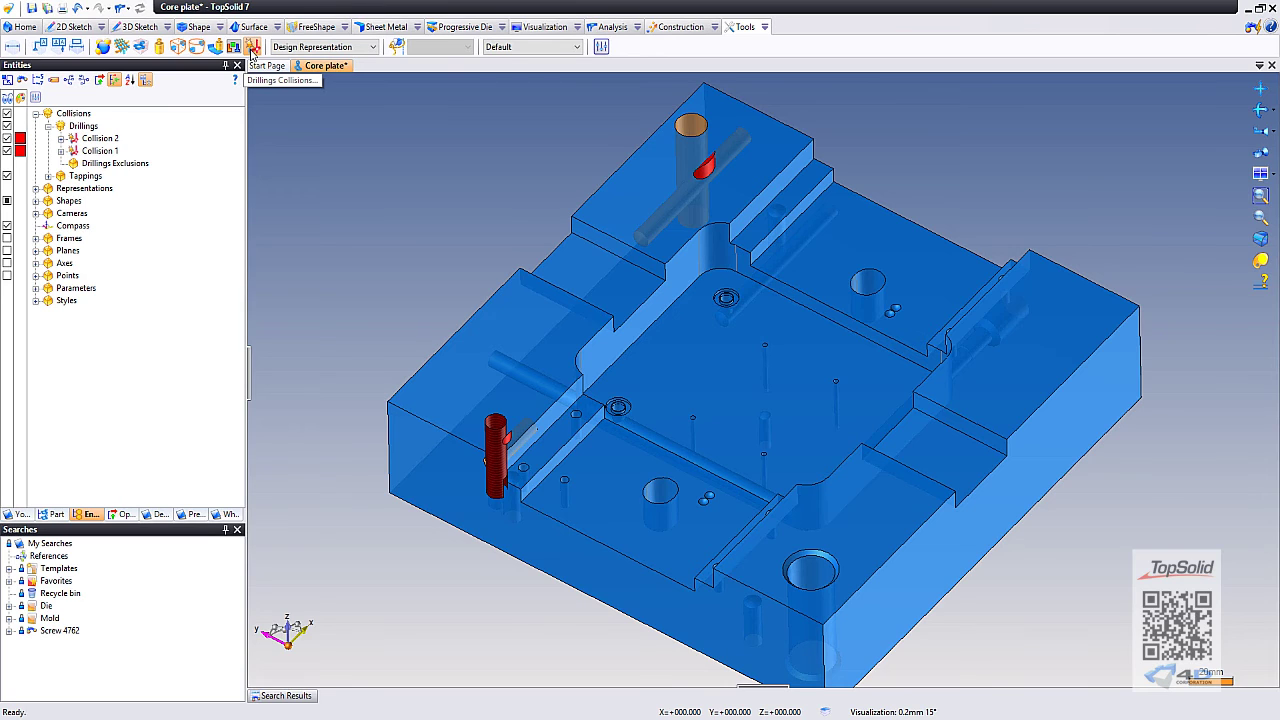
click(252, 52)
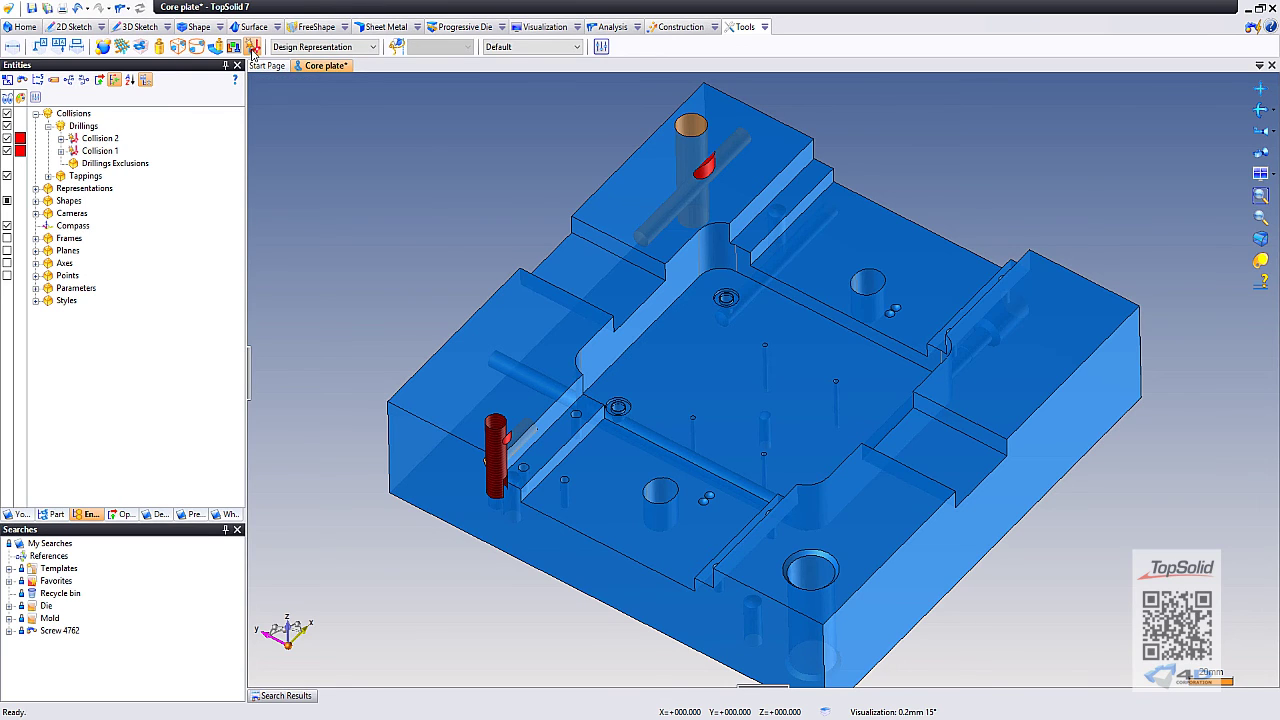